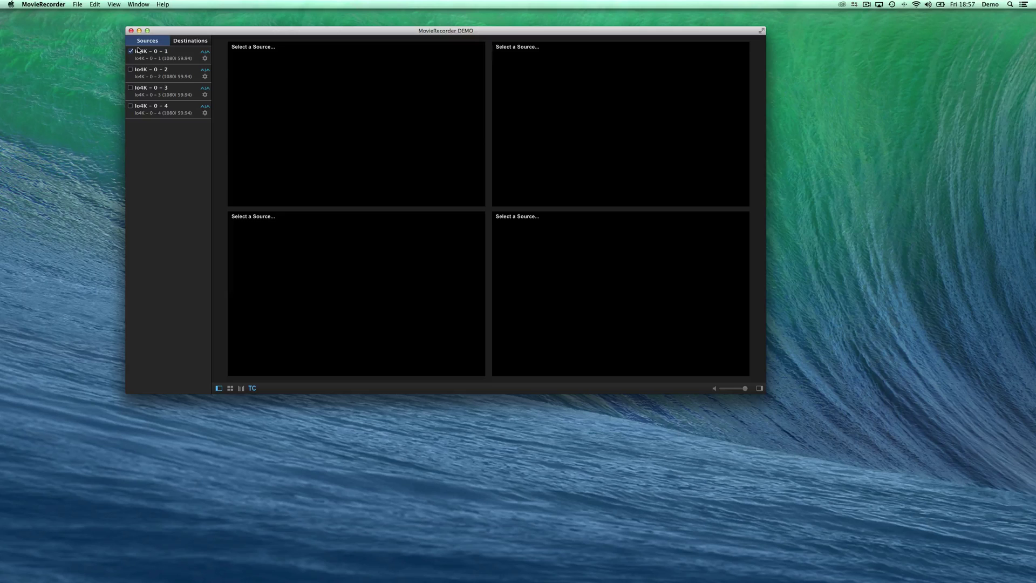
# Set the top-left viewer's source to Io4K - 0 - 1, then reopen and dismiss the popup unchanged.
pyautogui.click(250, 47)
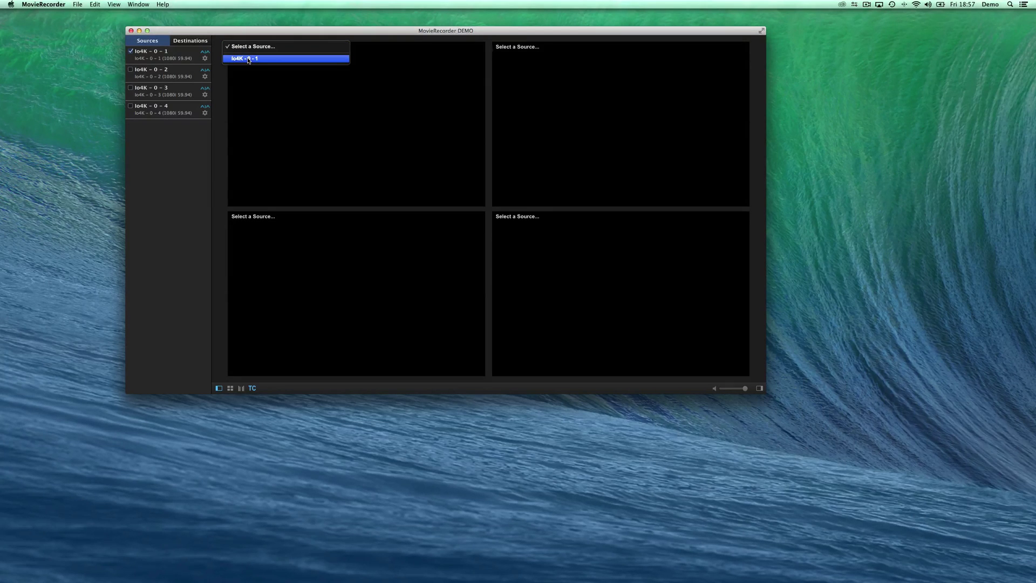
pyautogui.click(249, 59)
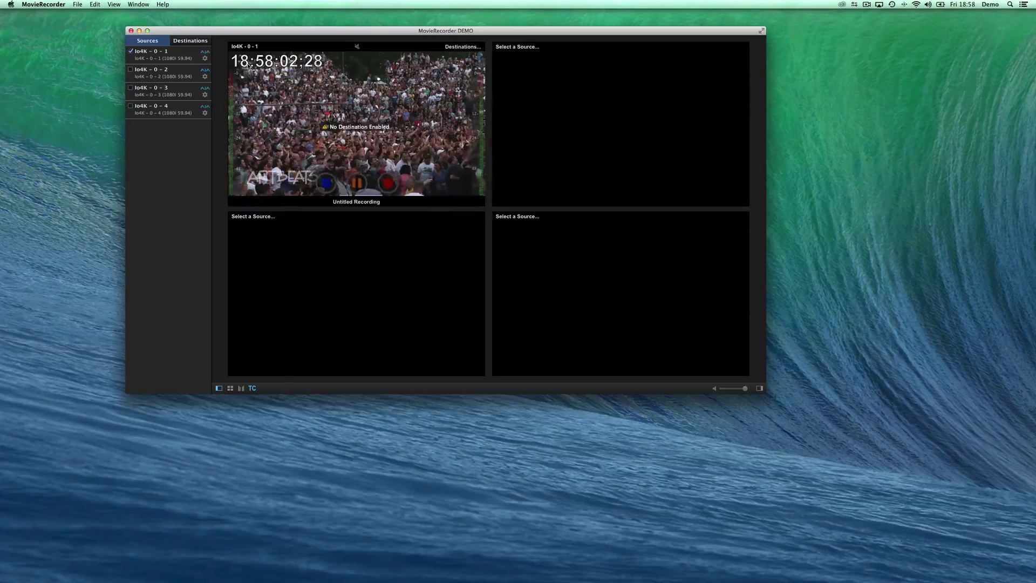
pyautogui.click(249, 46)
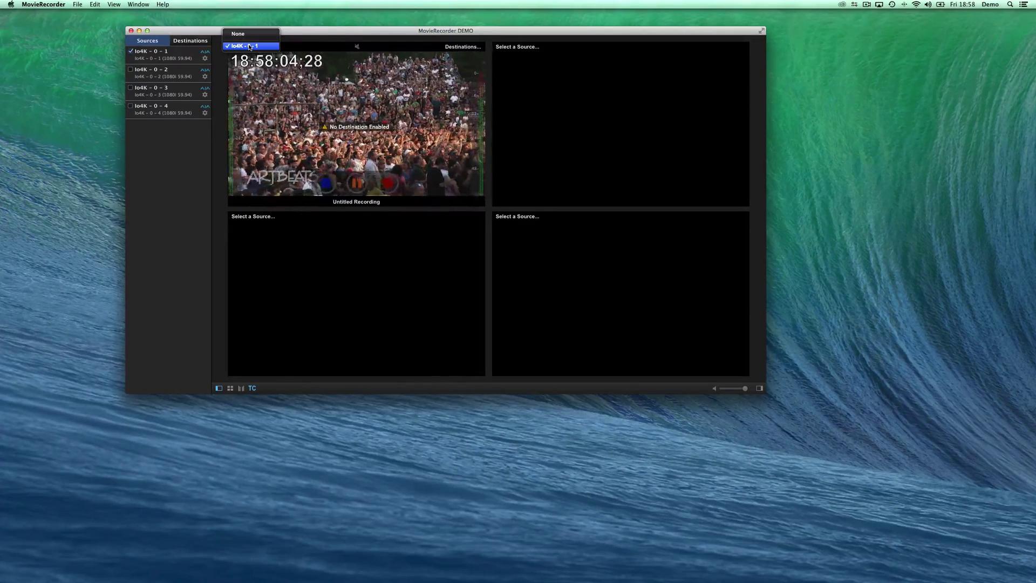
pyautogui.click(264, 88)
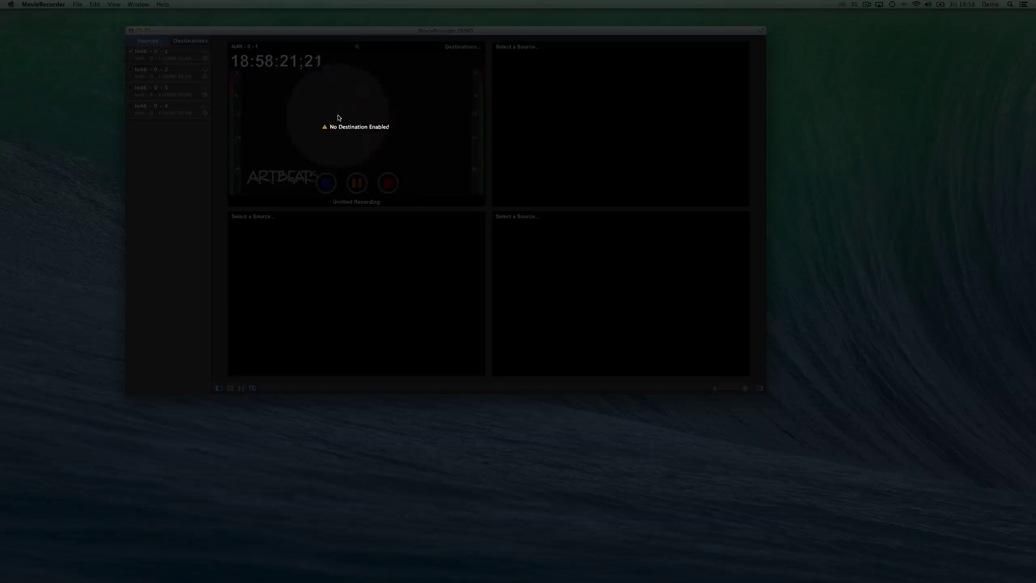
# Open the ProRes To Movies destination's settings from the Destinations list.
pyautogui.click(190, 42)
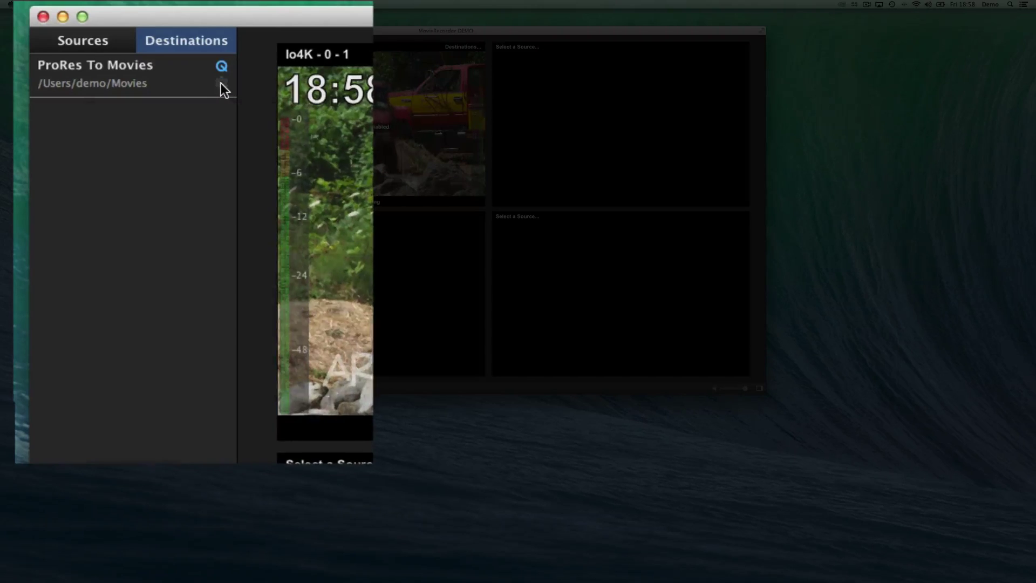
pyautogui.click(221, 83)
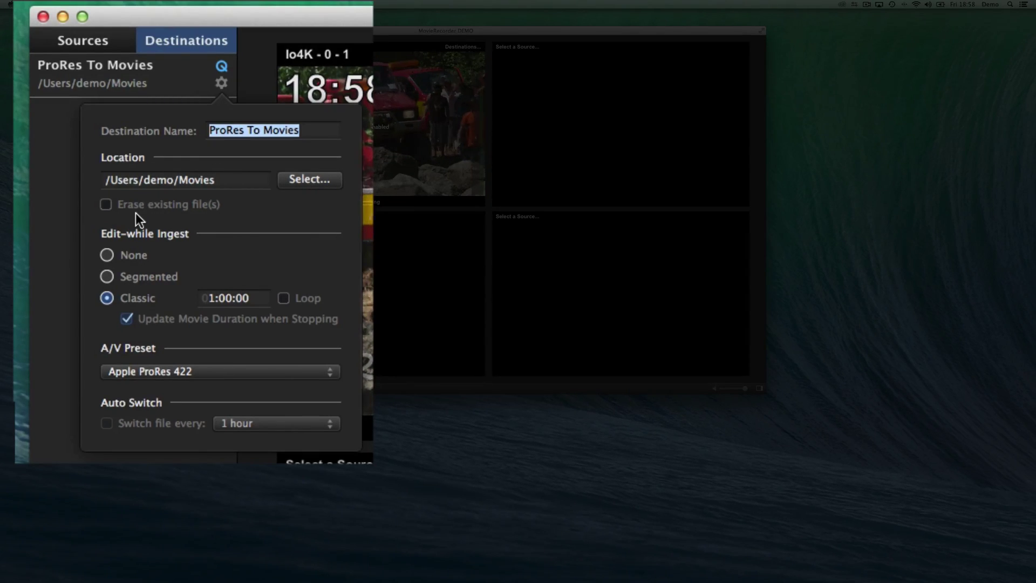
pyautogui.click(107, 206)
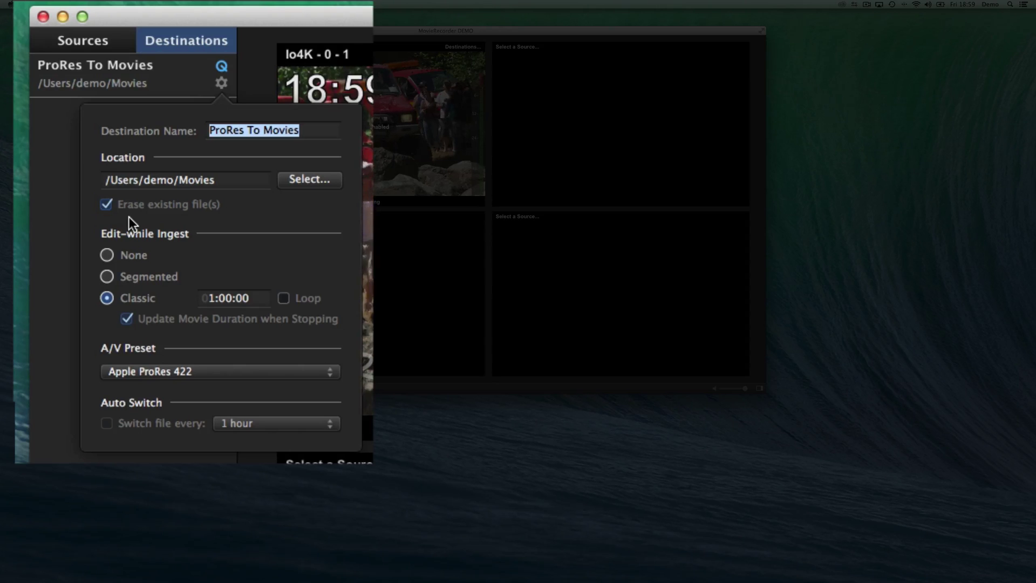
pyautogui.click(106, 201)
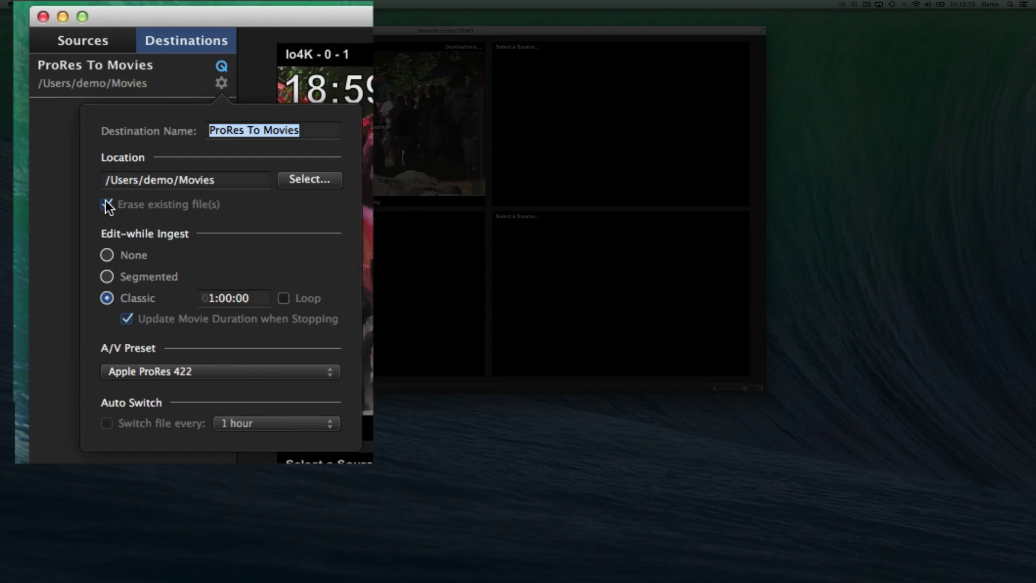
pyautogui.click(106, 202)
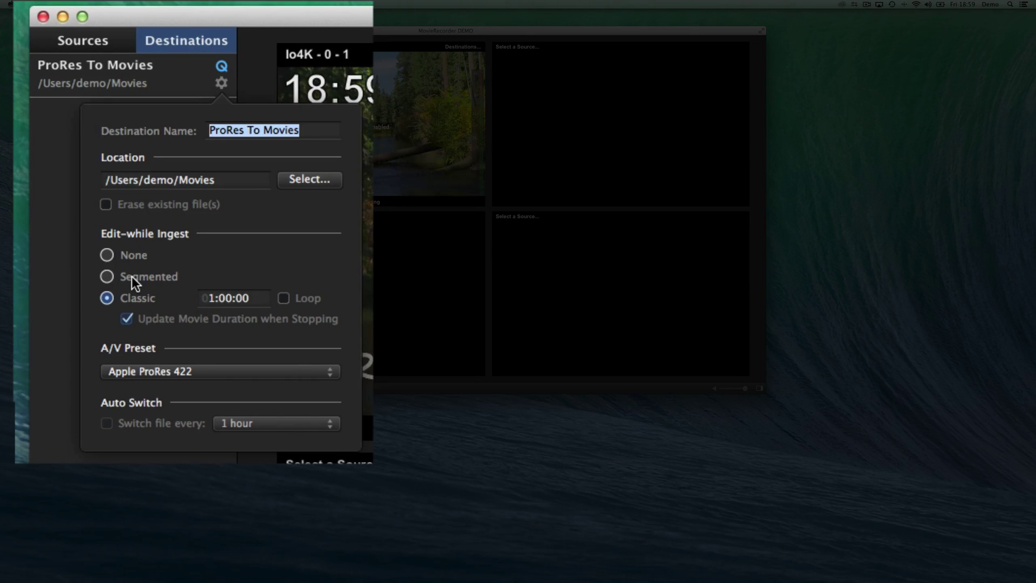
pyautogui.click(131, 276)
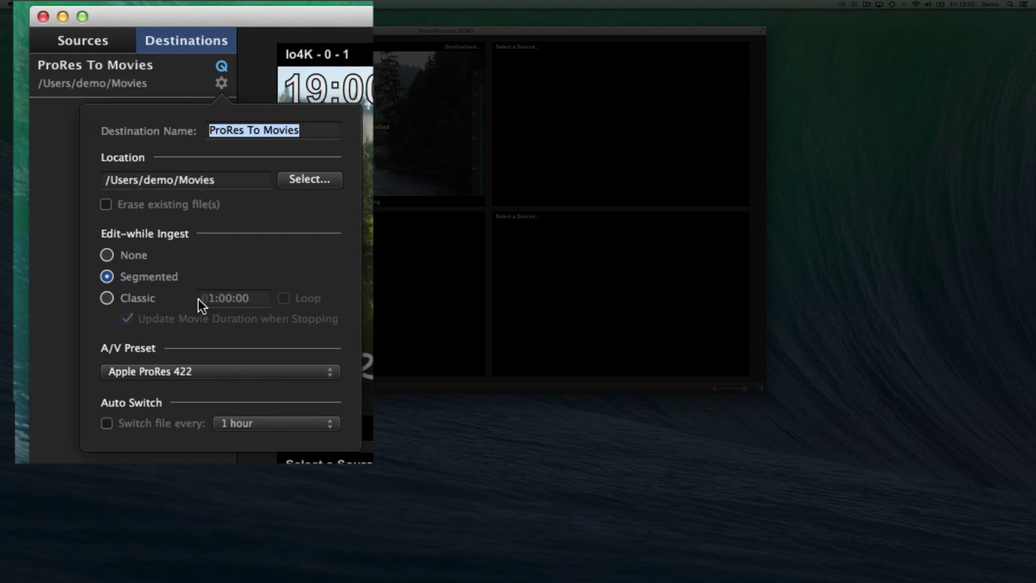
pyautogui.click(110, 300)
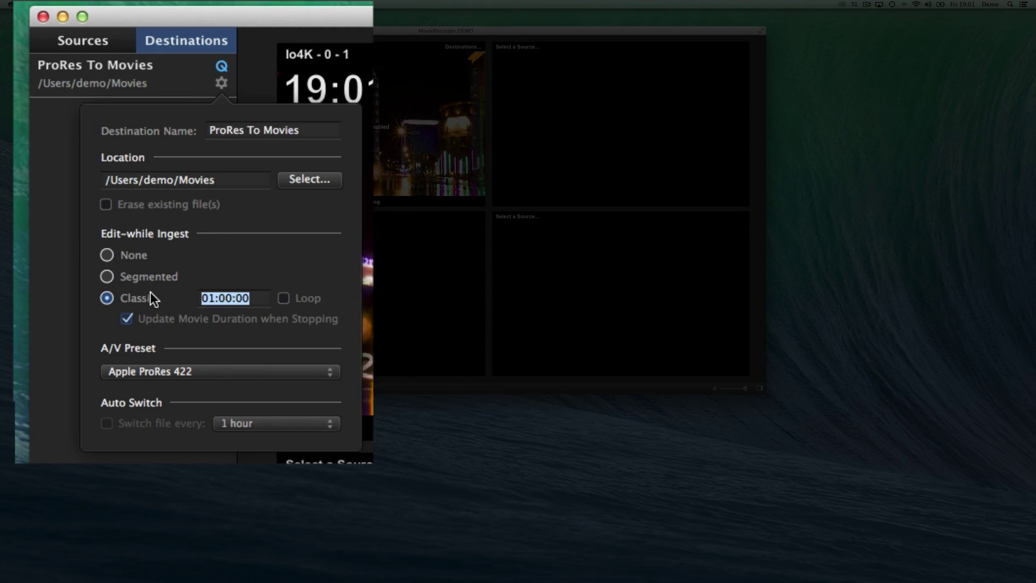
# Keep the Apple ProRes 422 preset and settle edit-while-ingest on Segmented after trying None.
pyautogui.click(173, 371)
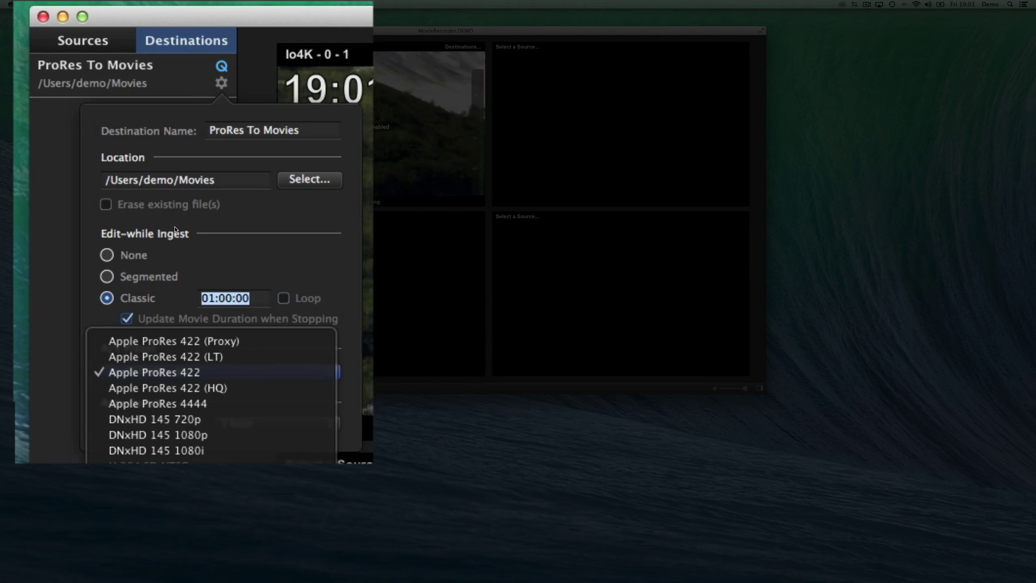
pyautogui.click(246, 270)
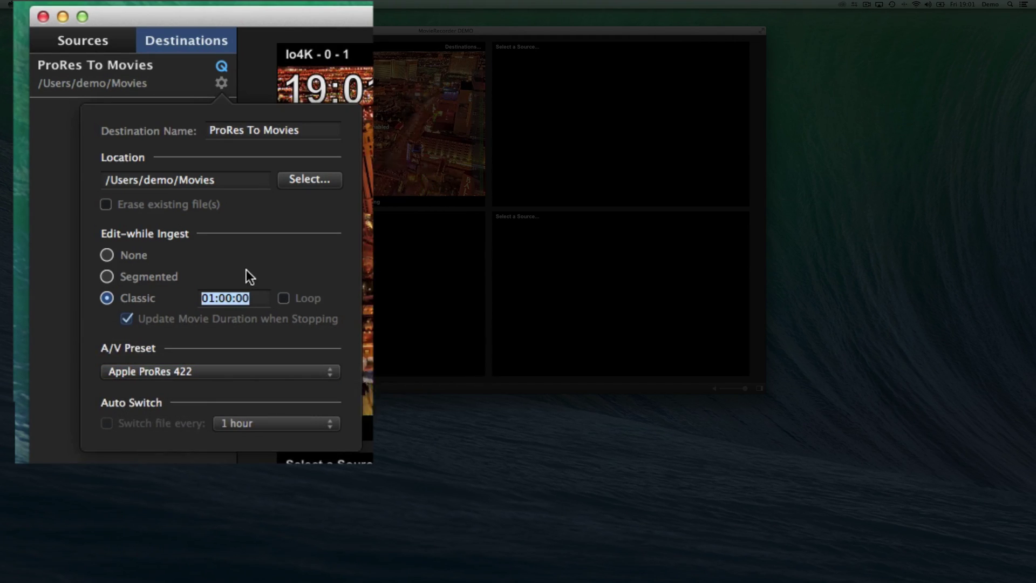
pyautogui.click(112, 278)
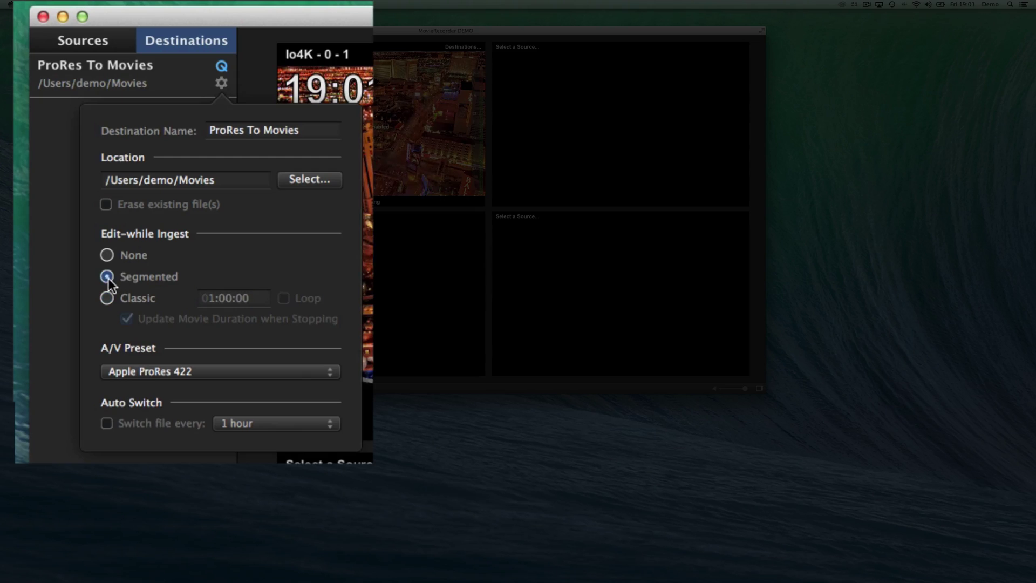
pyautogui.click(166, 371)
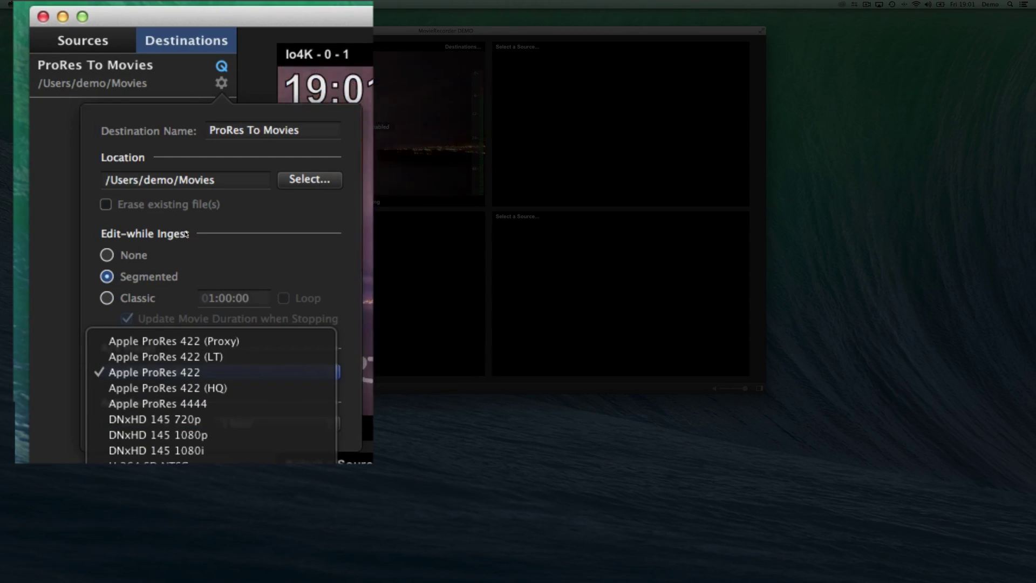
pyautogui.click(105, 248)
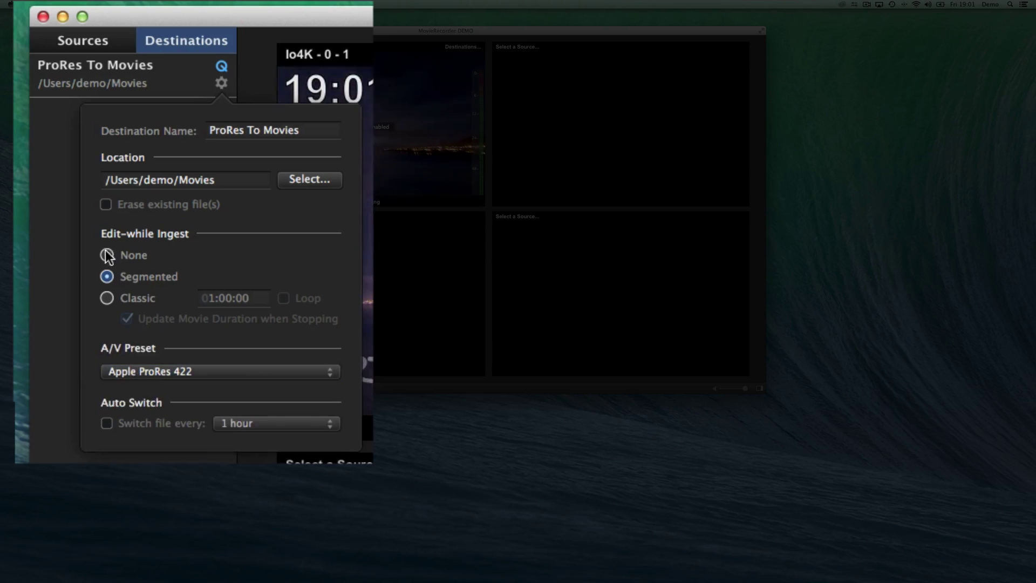
pyautogui.click(106, 255)
pyautogui.click(157, 365)
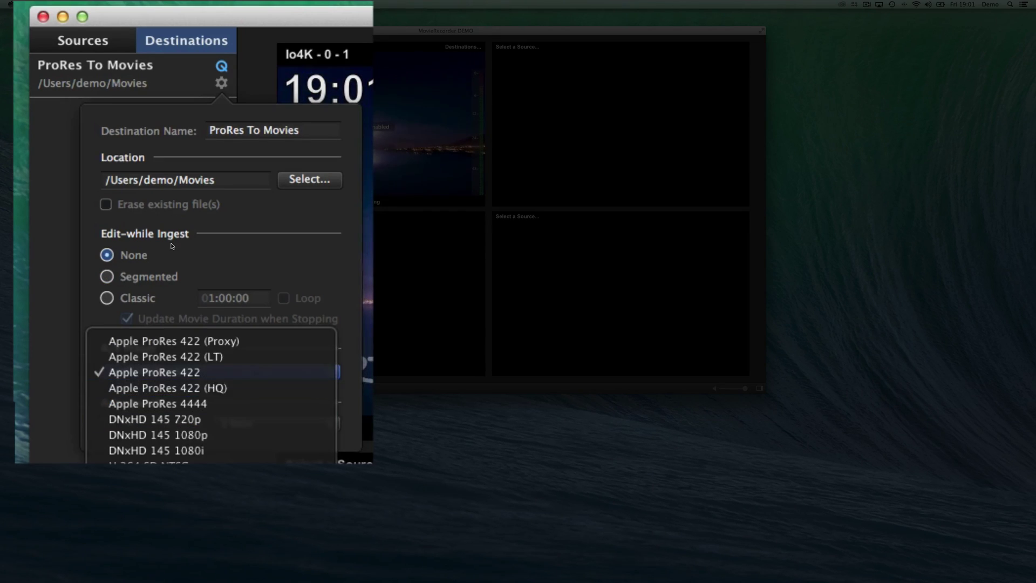
pyautogui.click(126, 266)
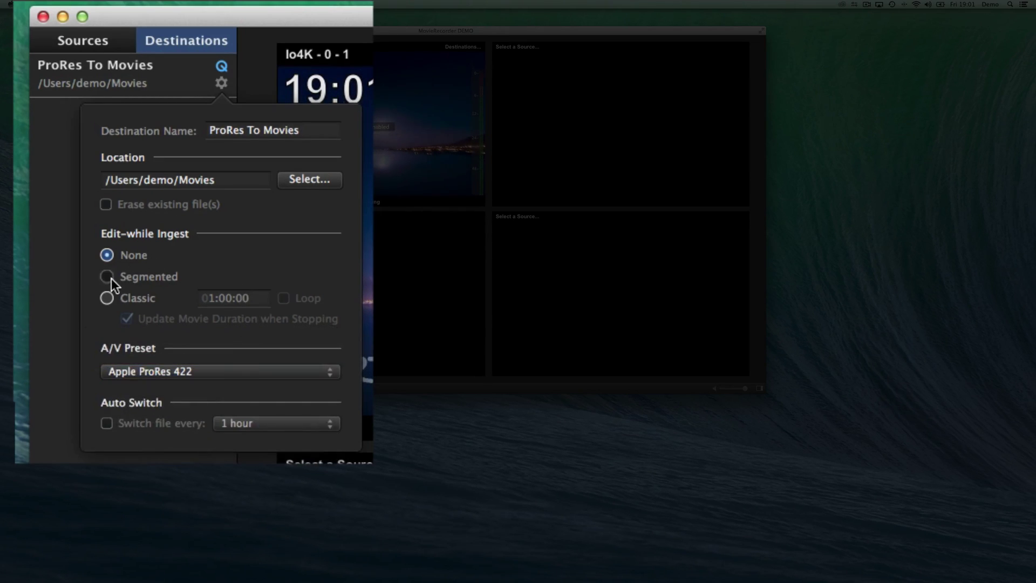
pyautogui.click(110, 278)
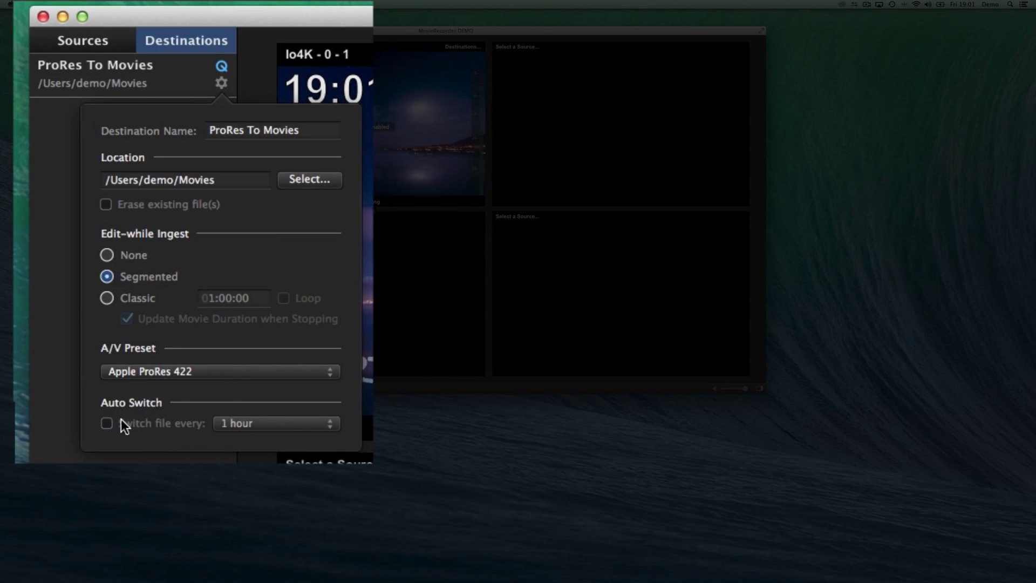
# Check file switching every 1 hour, then put edit-while-ingest back on Classic.
pyautogui.click(106, 255)
pyautogui.click(105, 275)
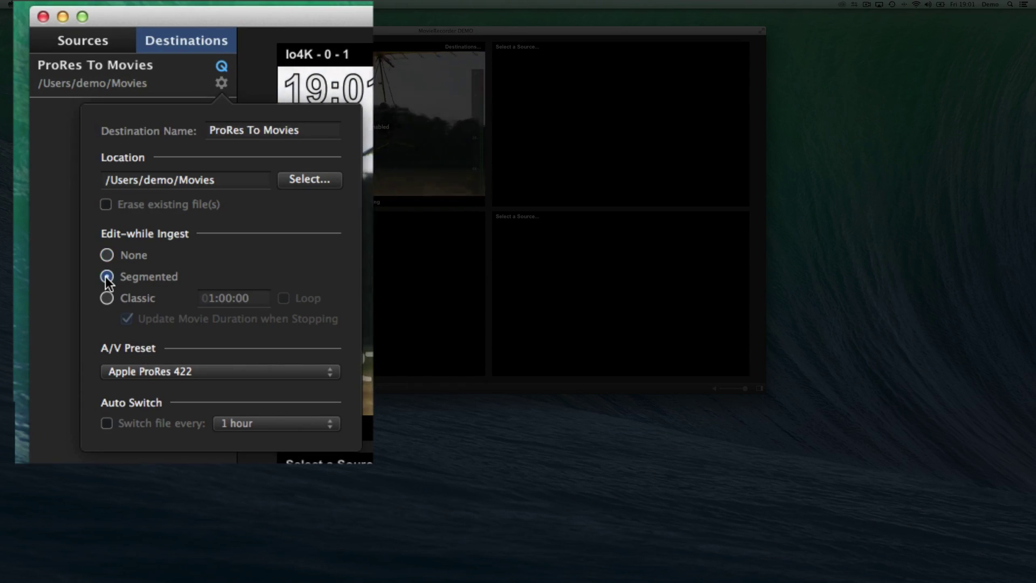
pyautogui.click(106, 423)
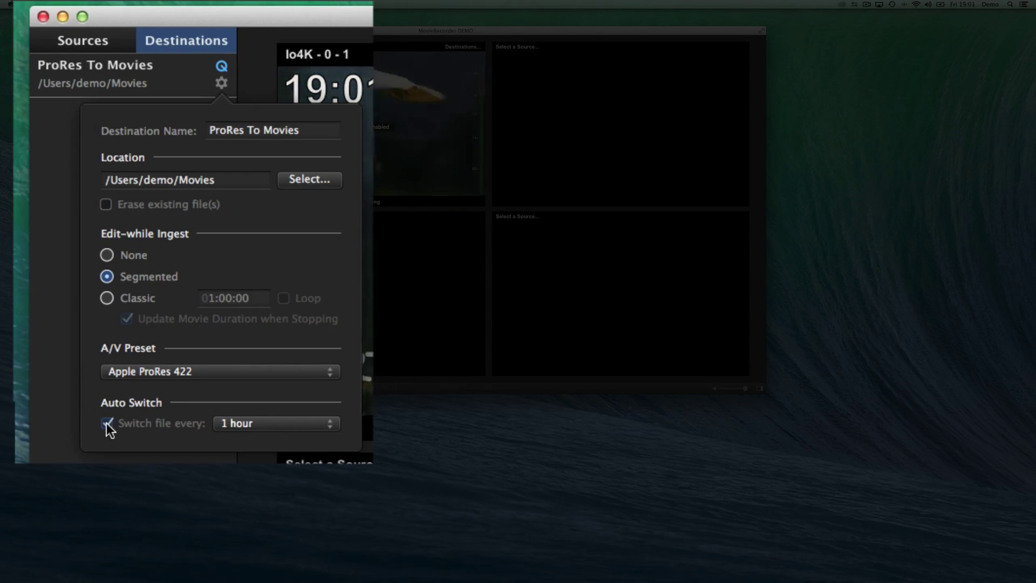
pyautogui.click(252, 423)
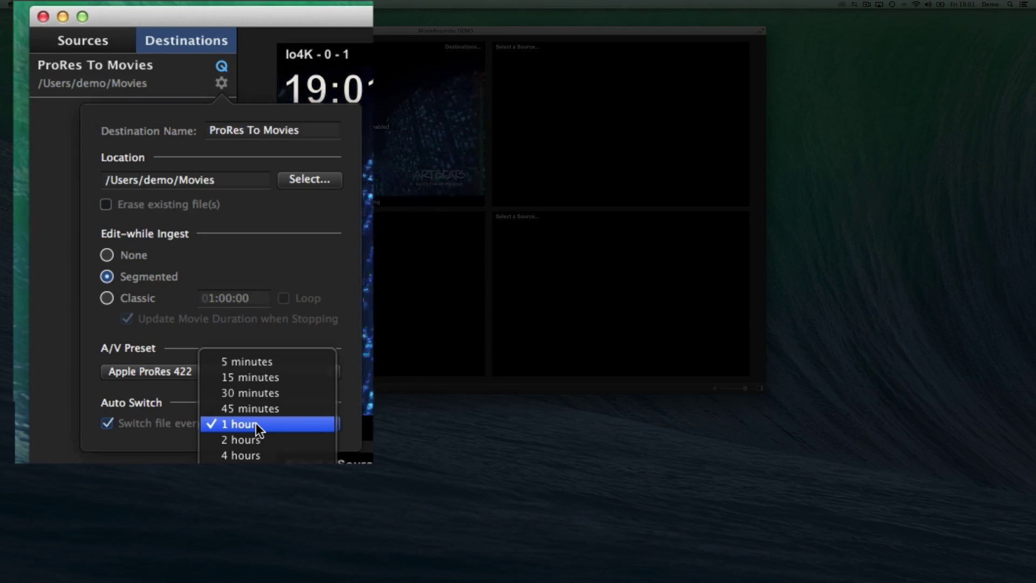
pyautogui.click(162, 397)
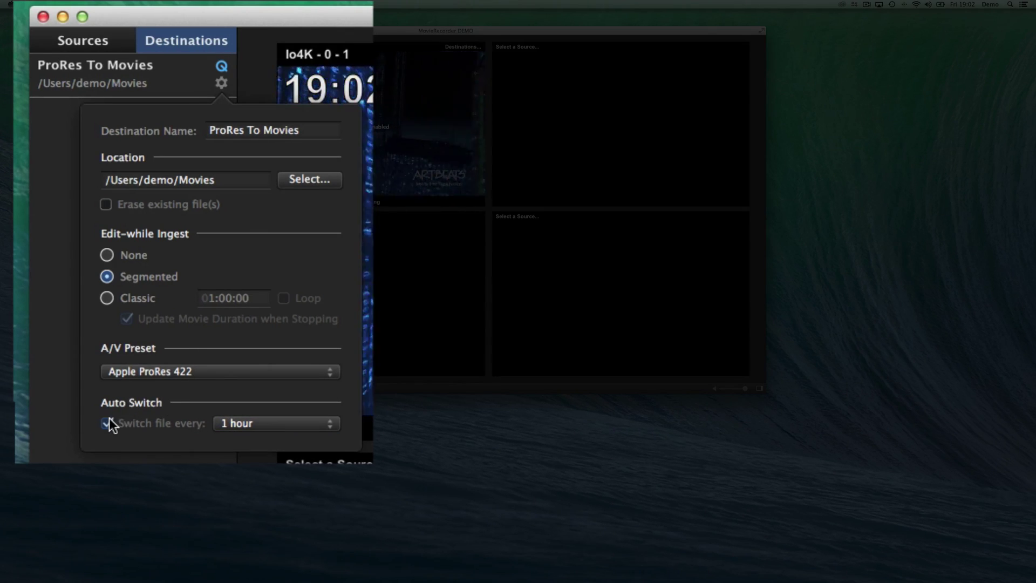
pyautogui.click(107, 298)
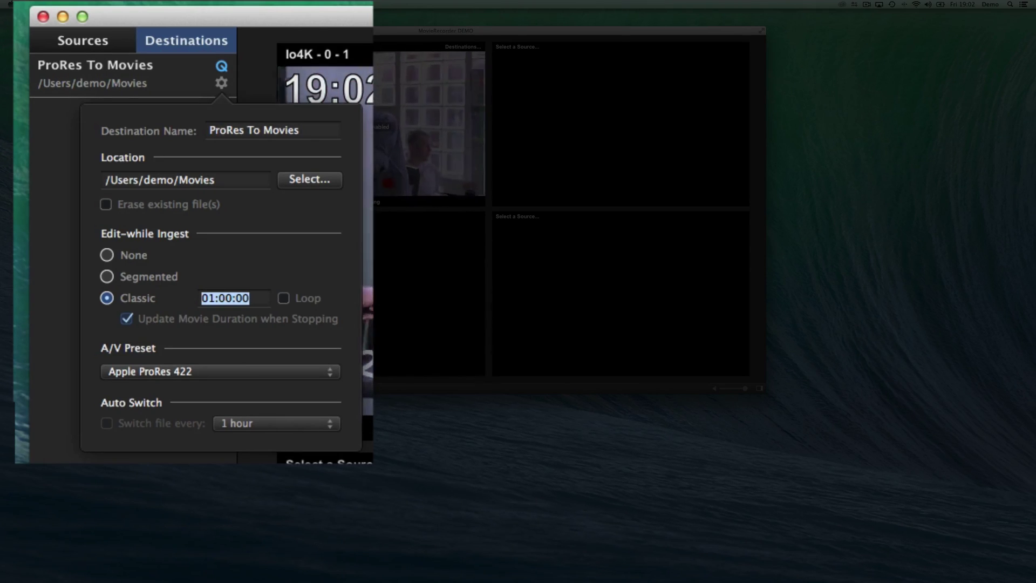
# Close the destination settings and add a QuickTime destination named ProRes To Movies 1.
pyautogui.press('Escape')
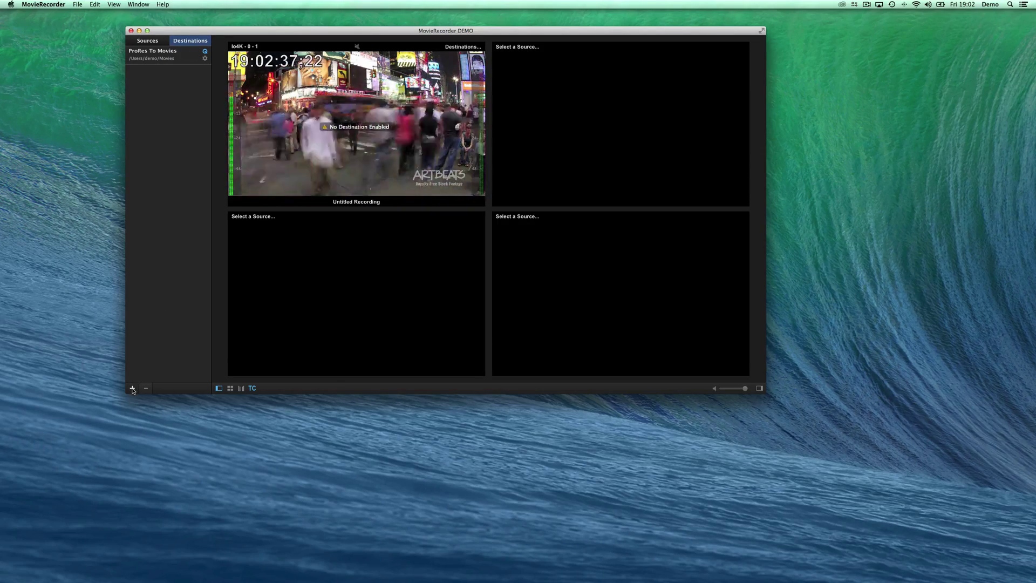
pyautogui.click(132, 388)
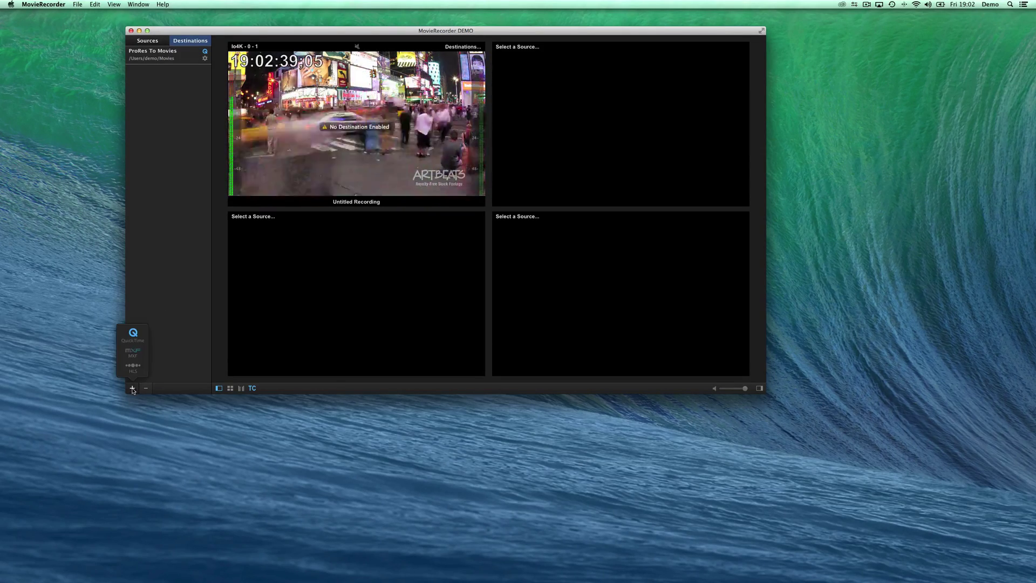
pyautogui.click(133, 334)
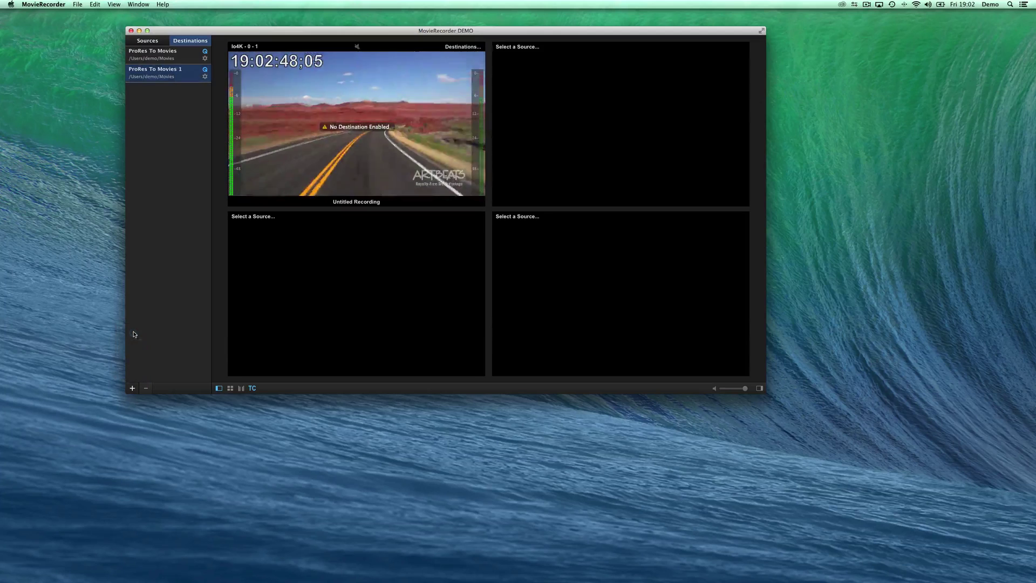
# Check ProRes To Movies 1's settings, then list the destinations for the io4K - 0 - 1 feed.
pyautogui.click(205, 76)
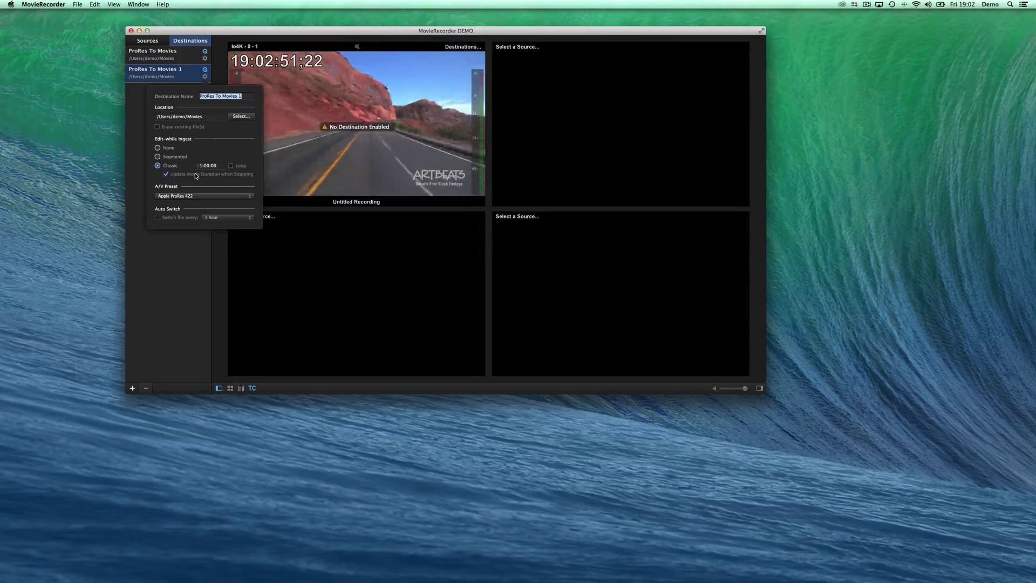
pyautogui.click(163, 278)
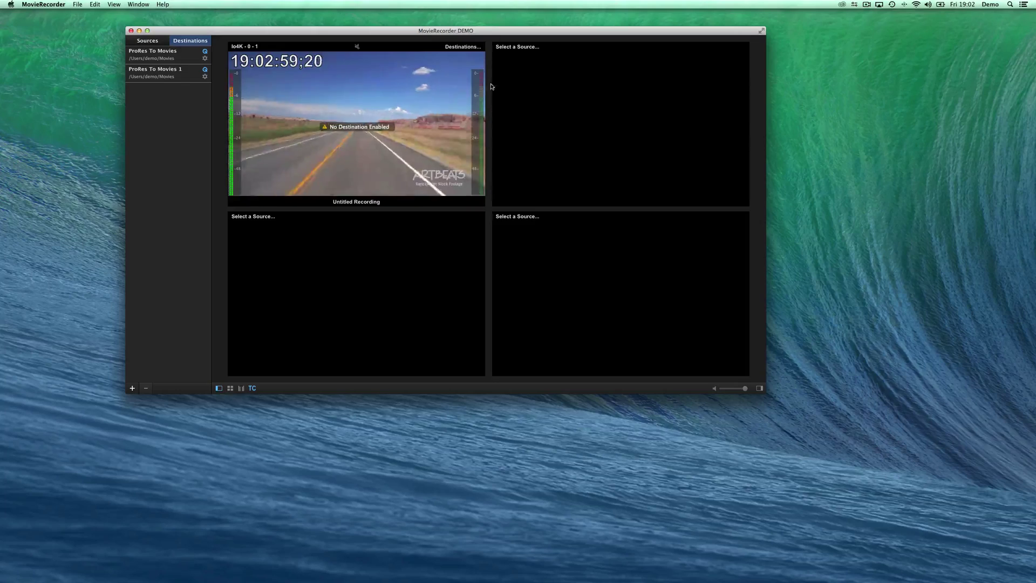
pyautogui.click(464, 47)
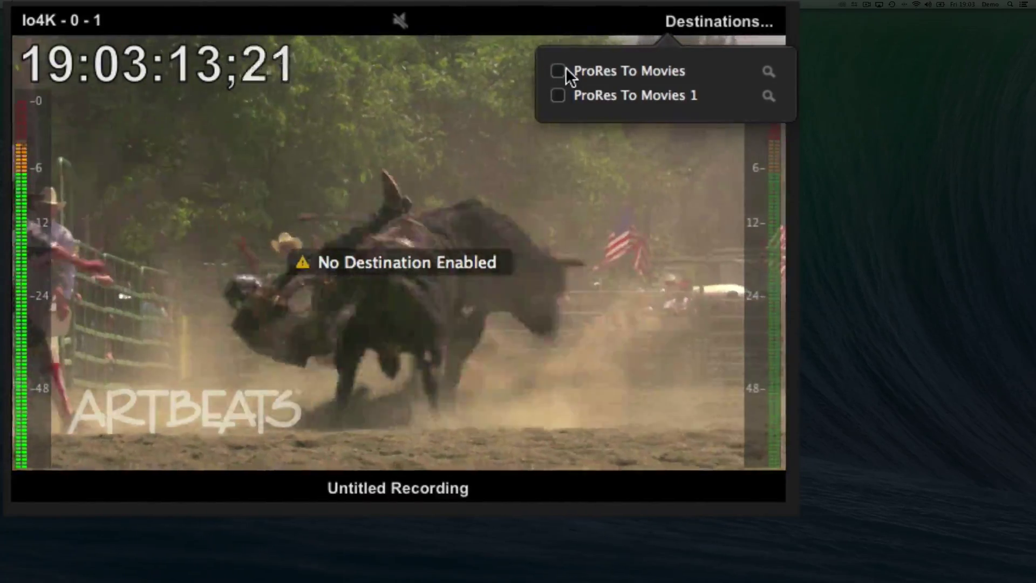
# Enable ProRes To Movies for the feed, start recording, and reveal the recorded movie file.
pyautogui.click(557, 69)
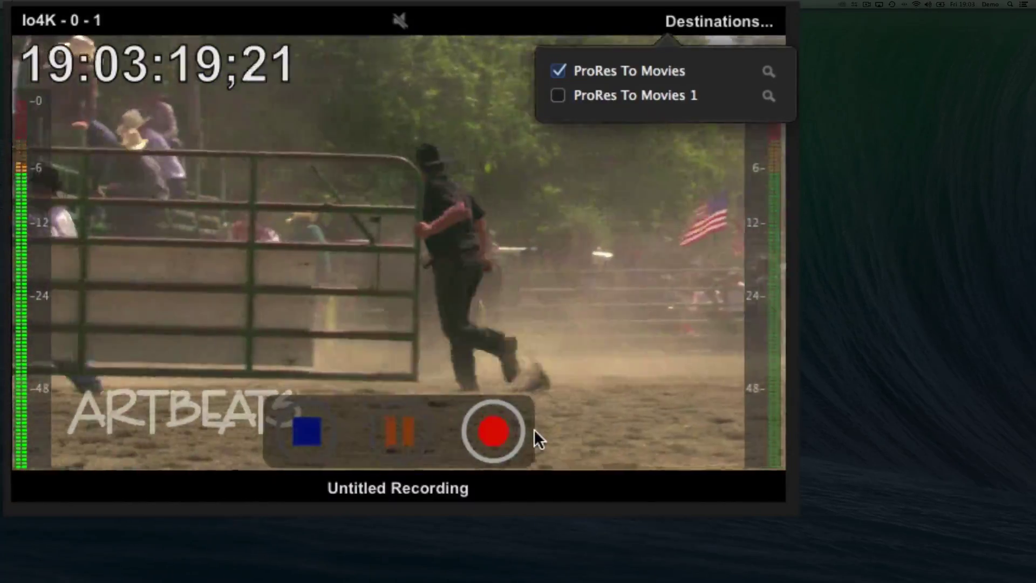
pyautogui.click(462, 238)
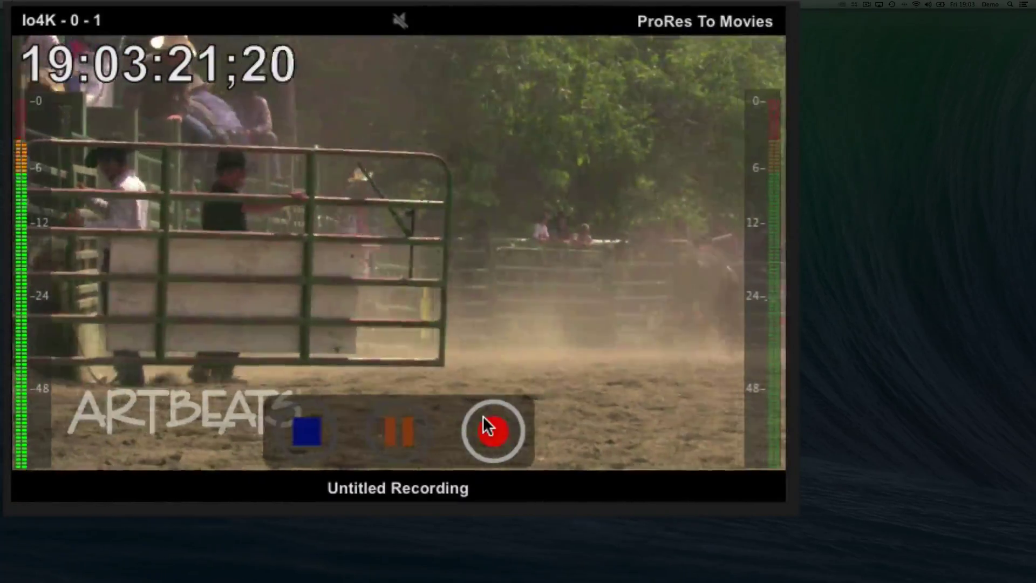
pyautogui.click(492, 427)
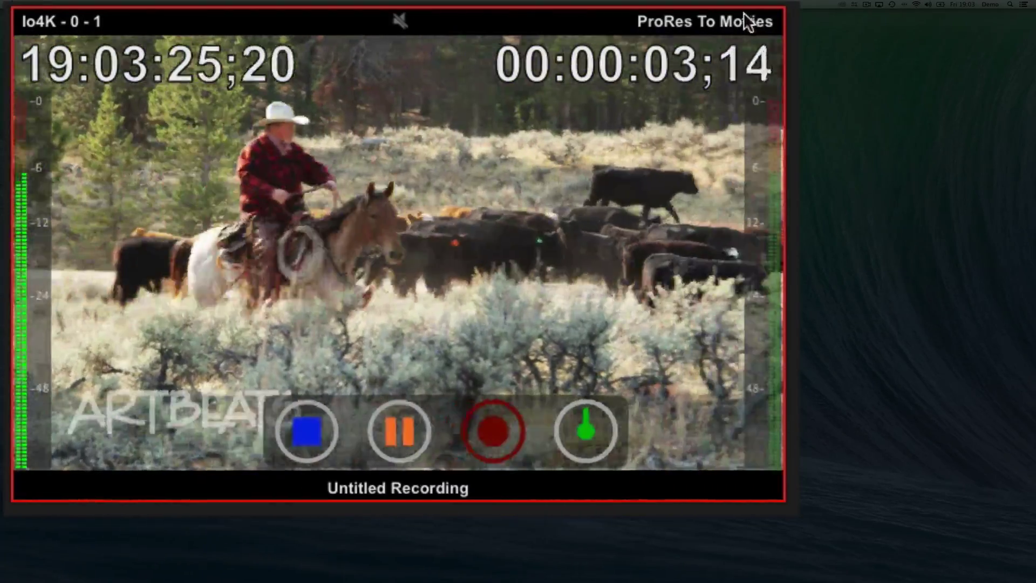
pyautogui.click(742, 22)
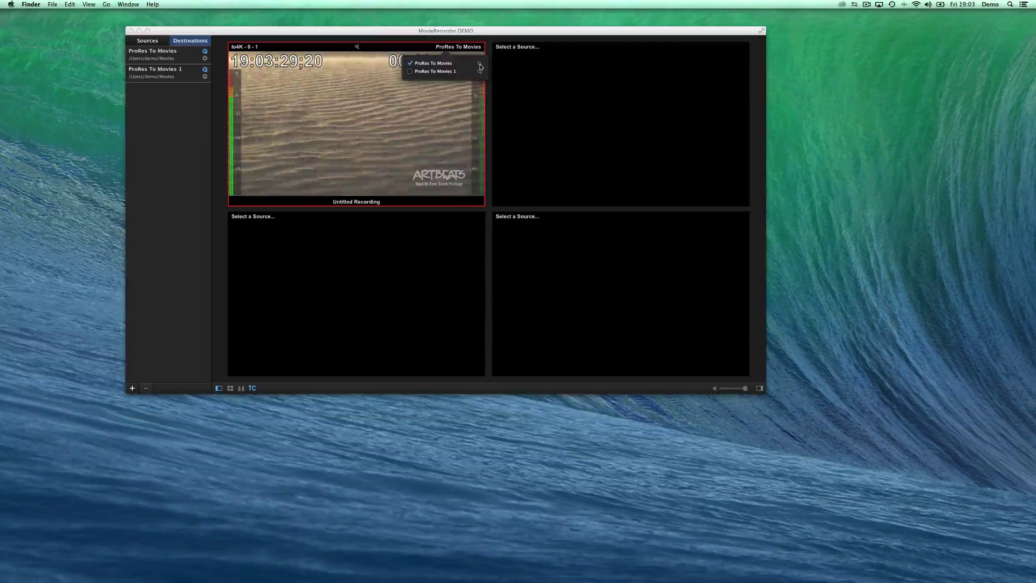
pyautogui.click(768, 72)
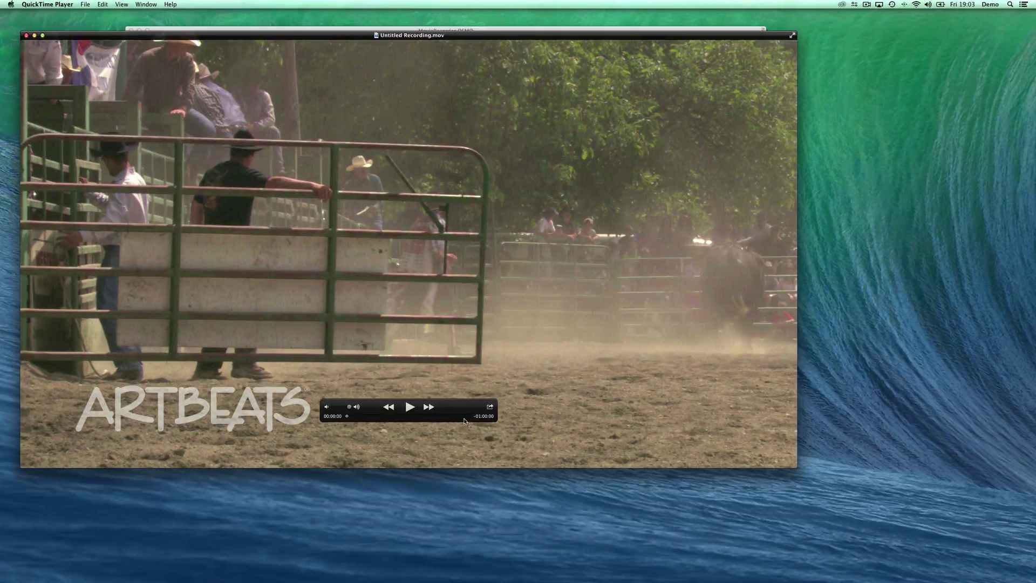
# Mute the sound, skip ahead to the rider scene in Untitled Recording.mov, and close it.
pyautogui.press('XF86AudioRaiseVolume')
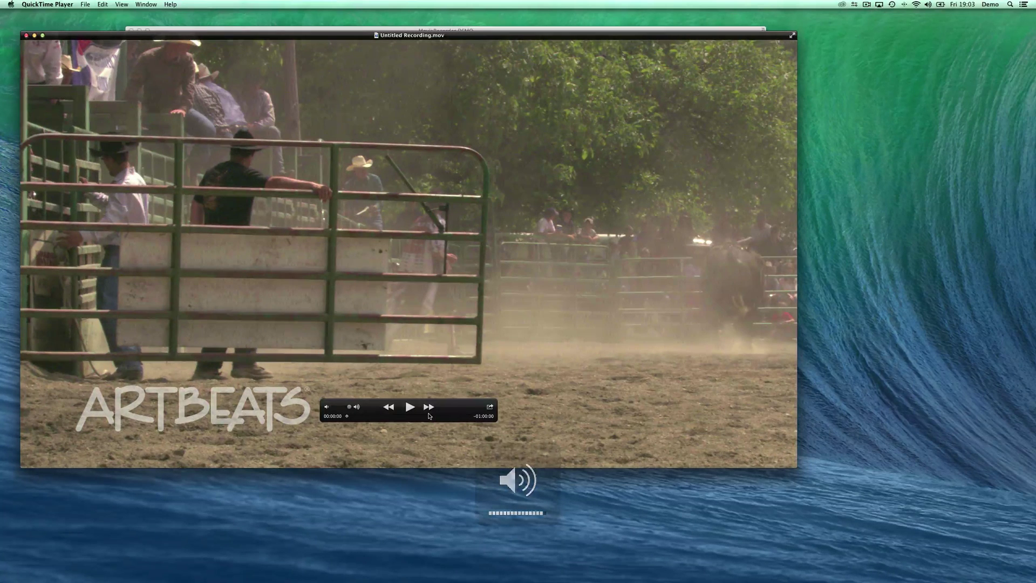
pyautogui.press('XF86AudioMute')
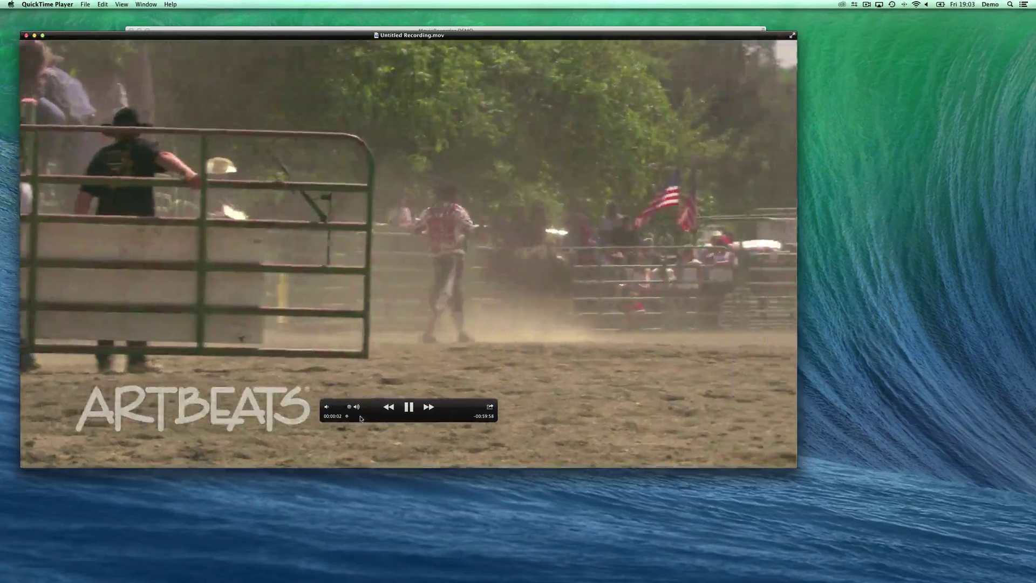
pyautogui.moveTo(361, 419); pyautogui.dragTo(411, 427)
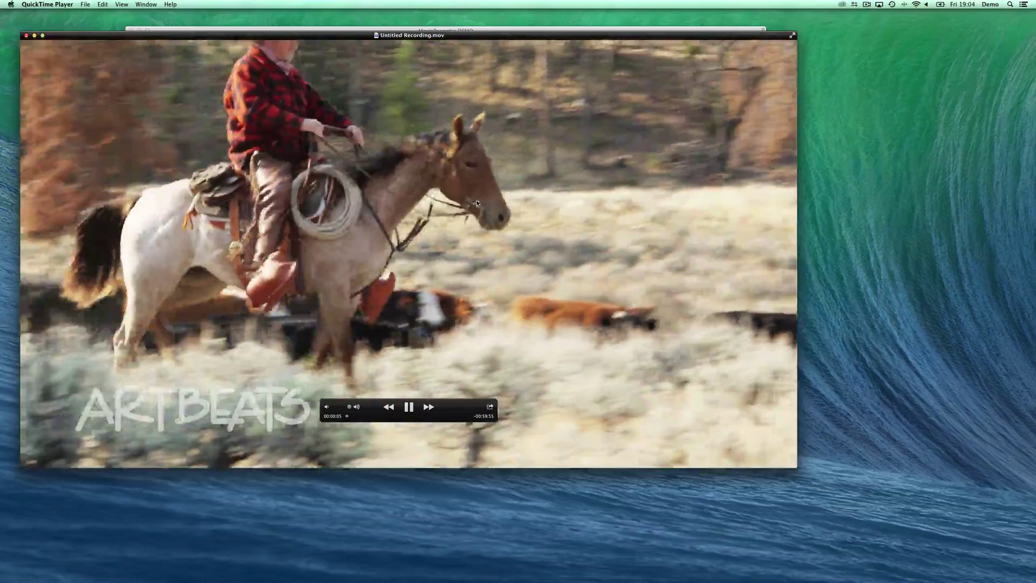
pyautogui.press('super+s')
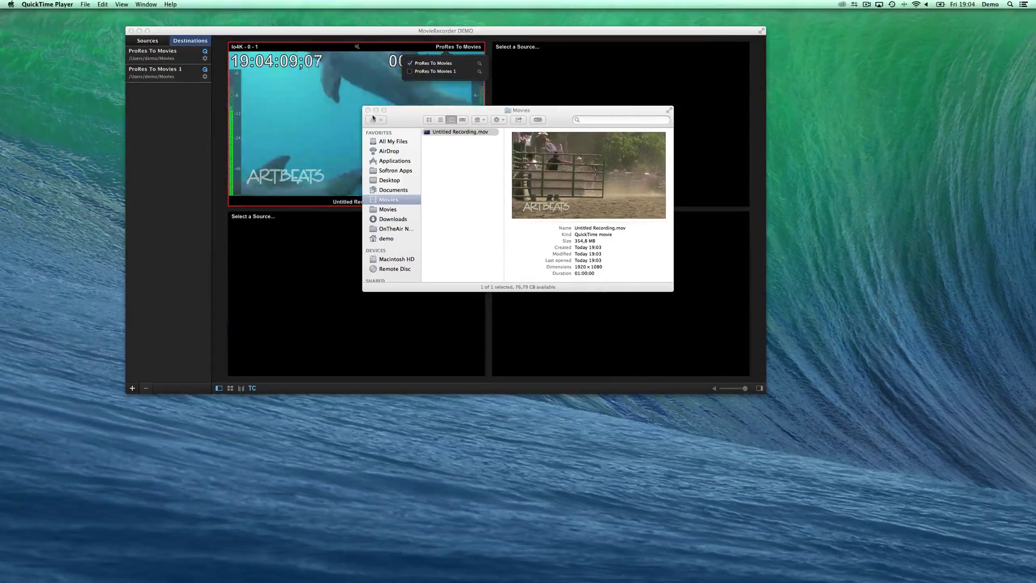
# Close the Movies folder and give the running recording a 00:02 recording duration.
pyautogui.click(367, 111)
pyautogui.click(340, 81)
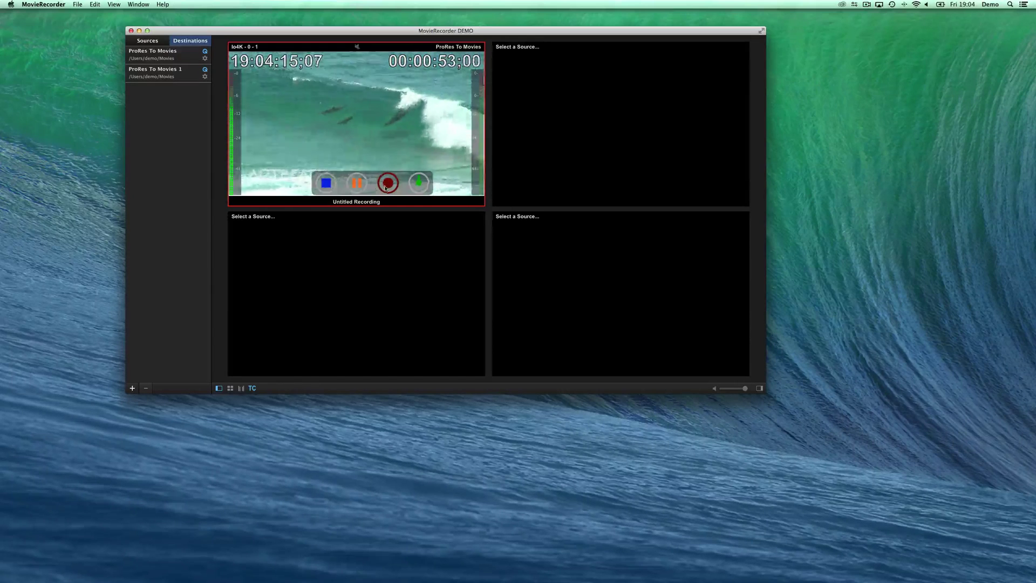
pyautogui.click(422, 182)
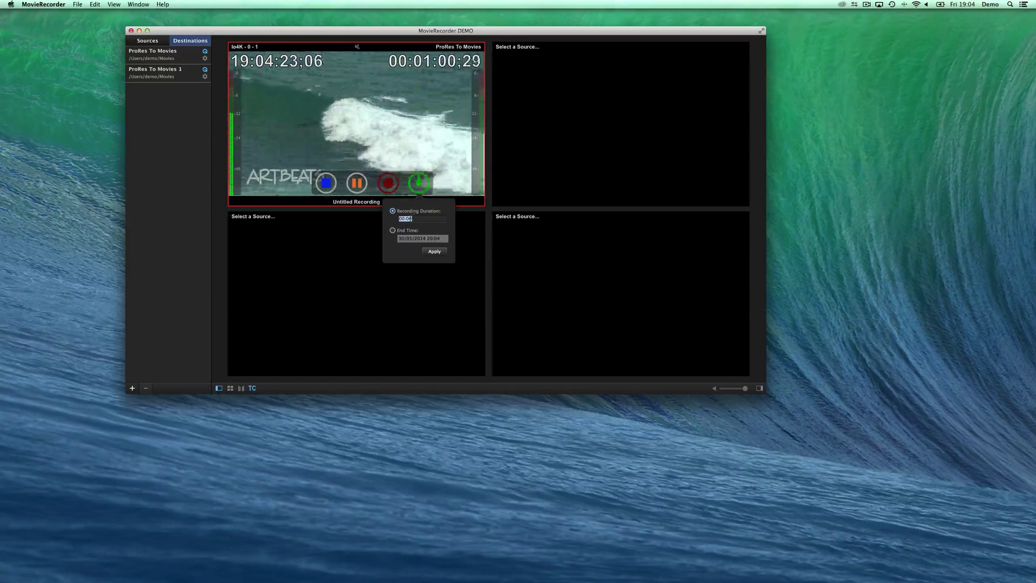
pyautogui.write('1')
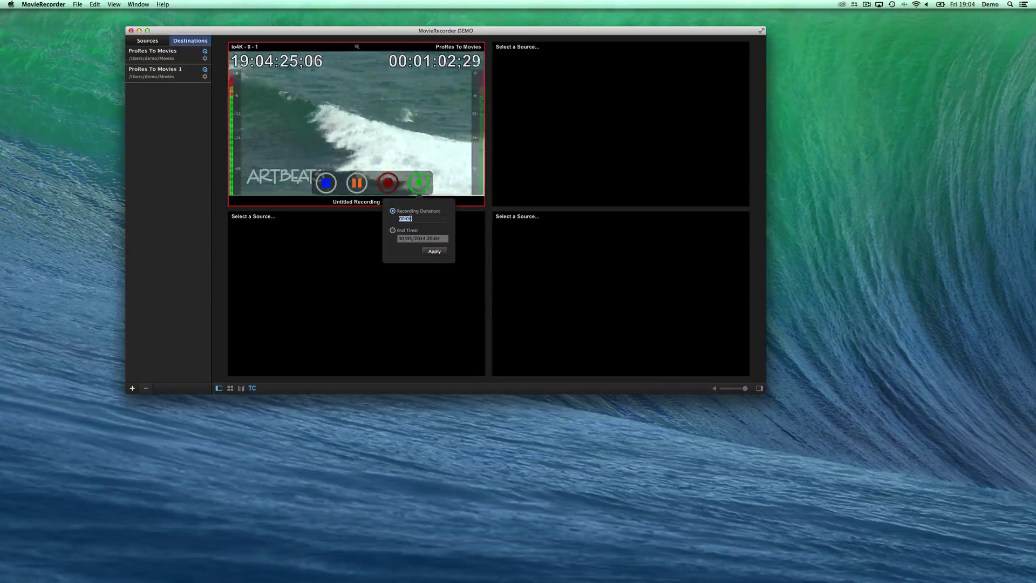
pyautogui.write('2')
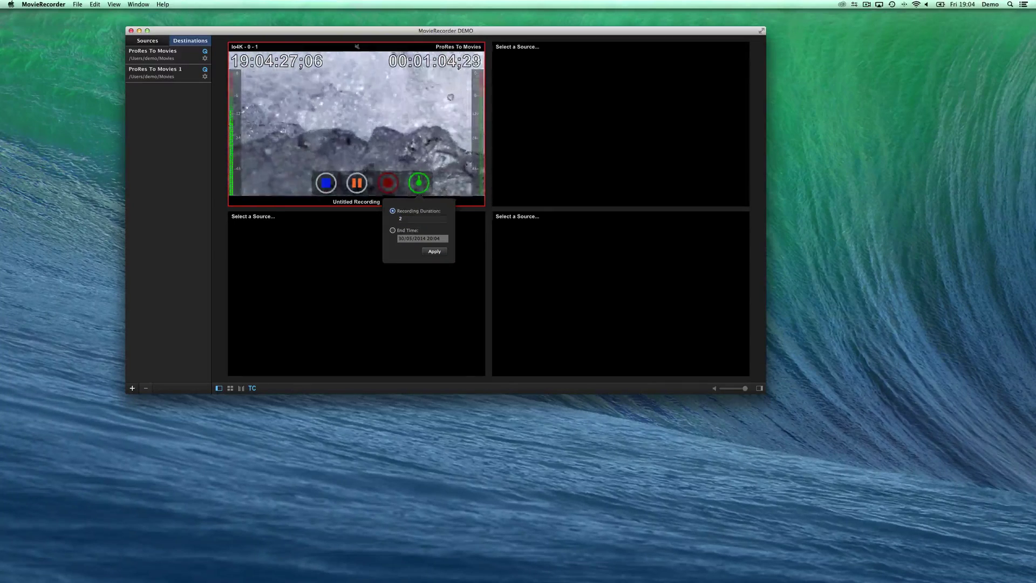
pyautogui.press('Return')
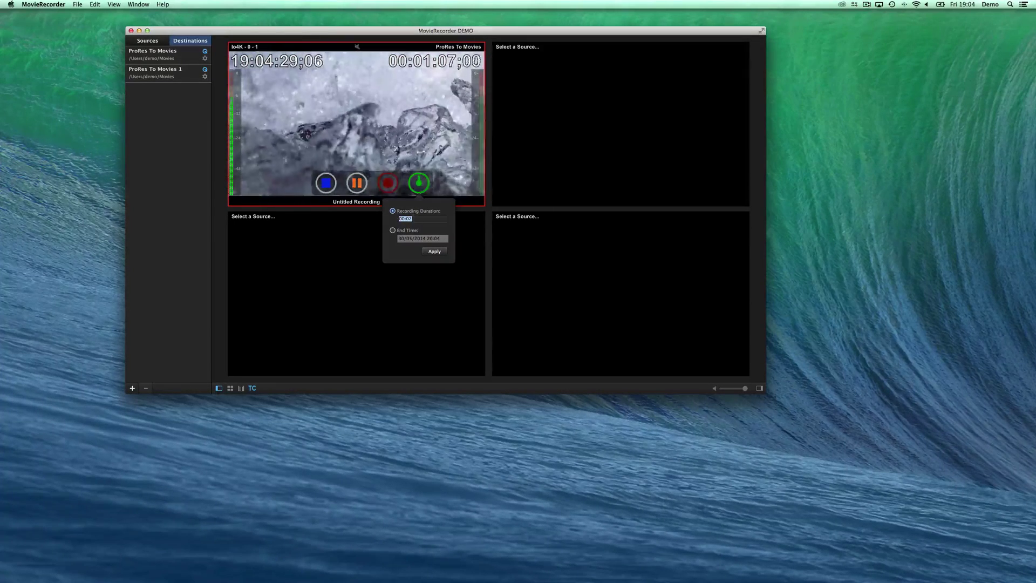
pyautogui.click(437, 256)
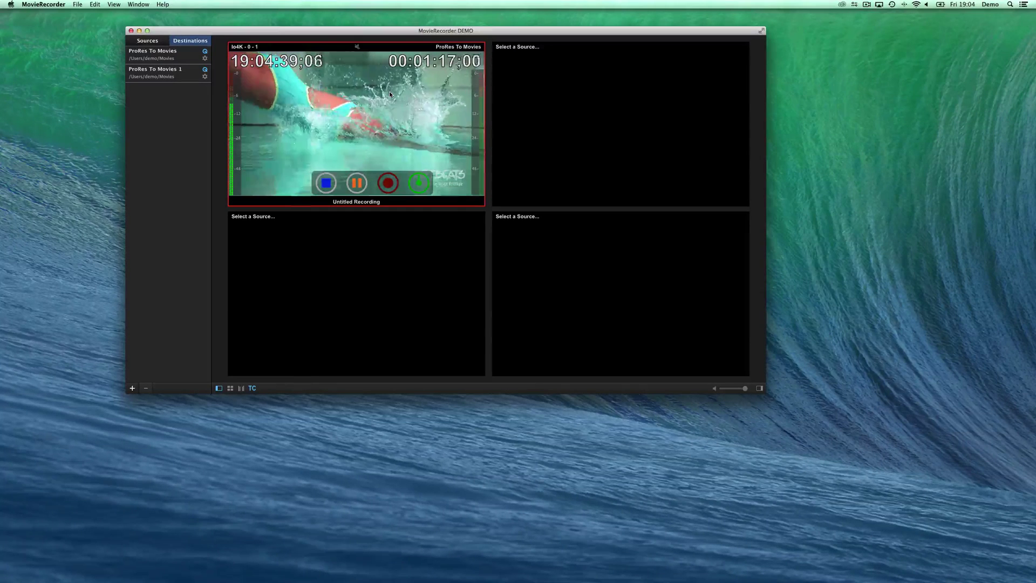
pyautogui.click(155, 42)
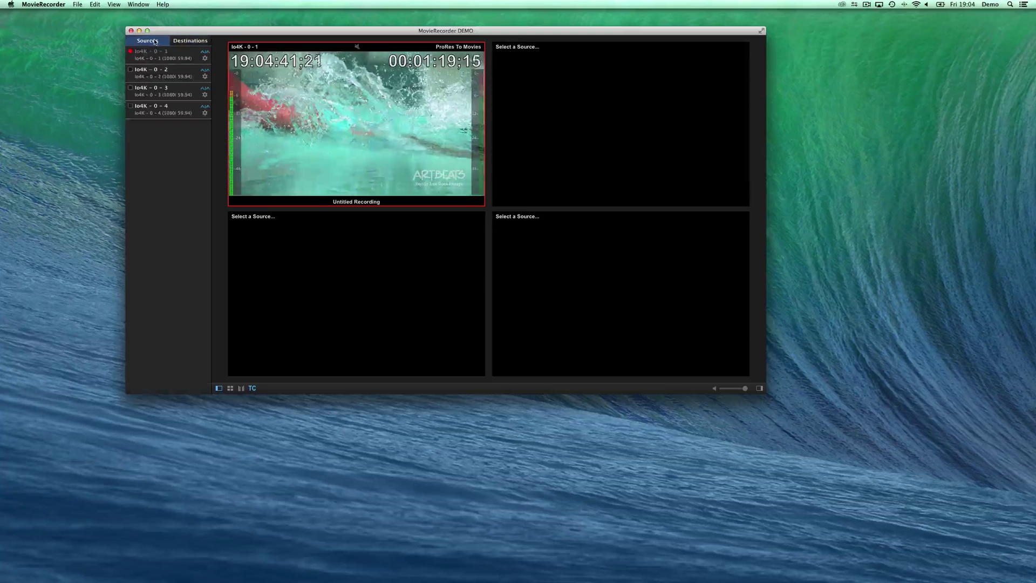
pyautogui.click(131, 70)
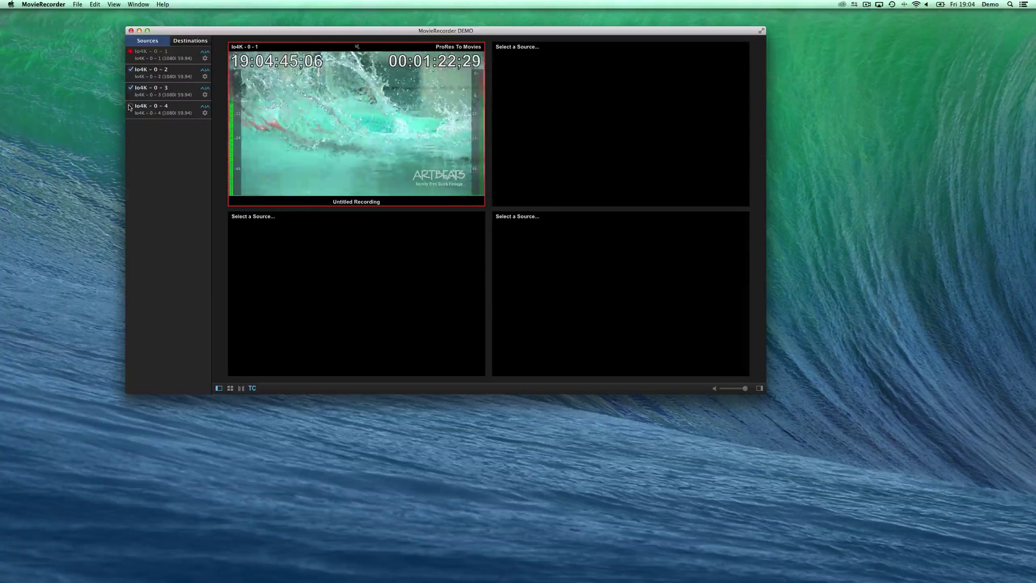
pyautogui.click(509, 48)
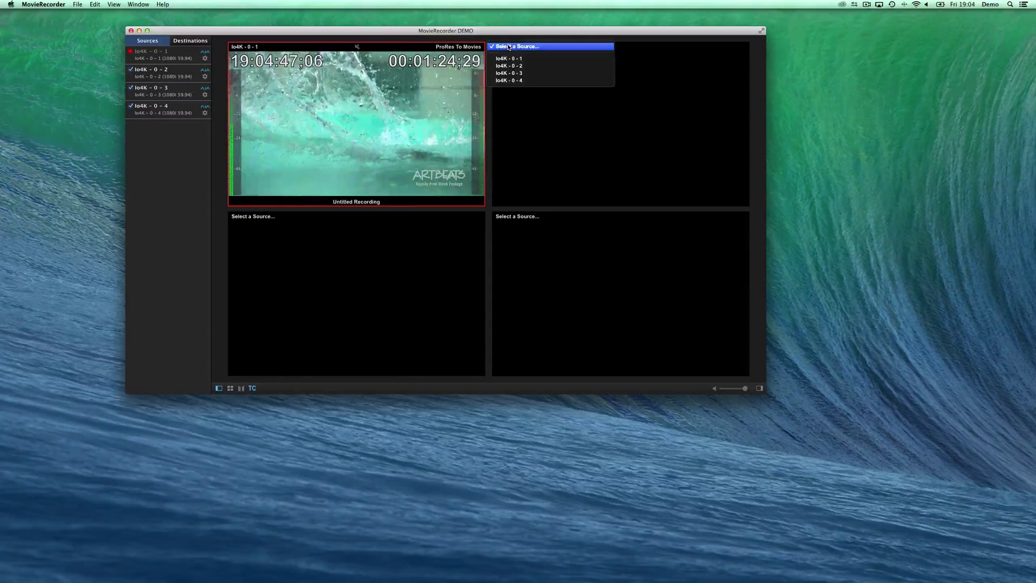
pyautogui.click(507, 65)
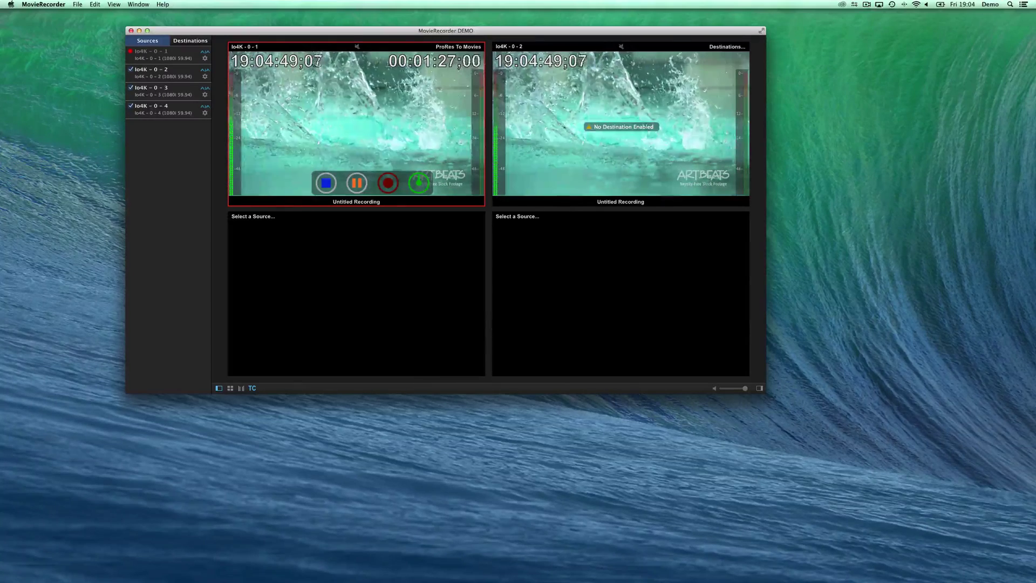
pyautogui.click(253, 215)
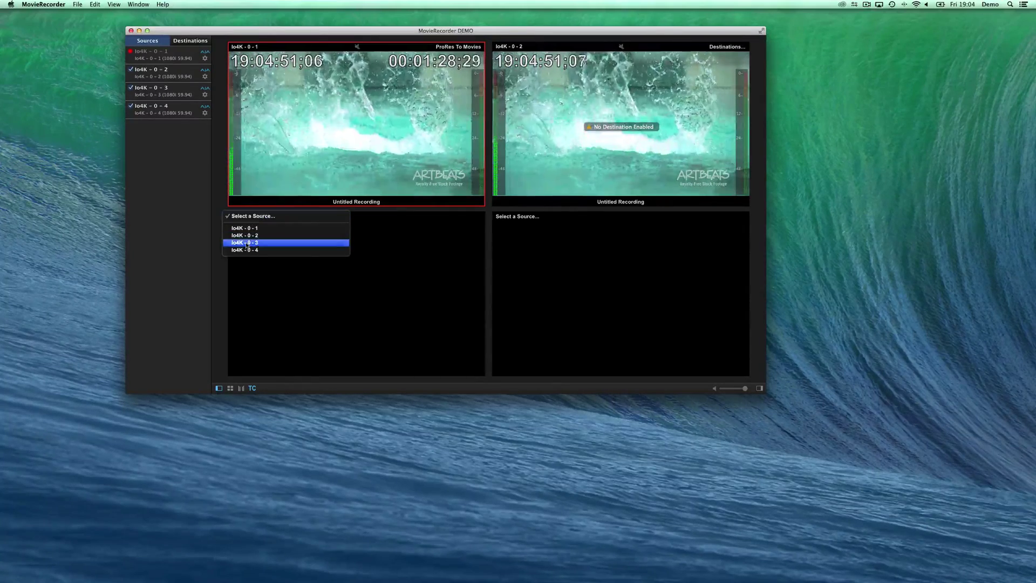
pyautogui.click(241, 240)
pyautogui.click(513, 217)
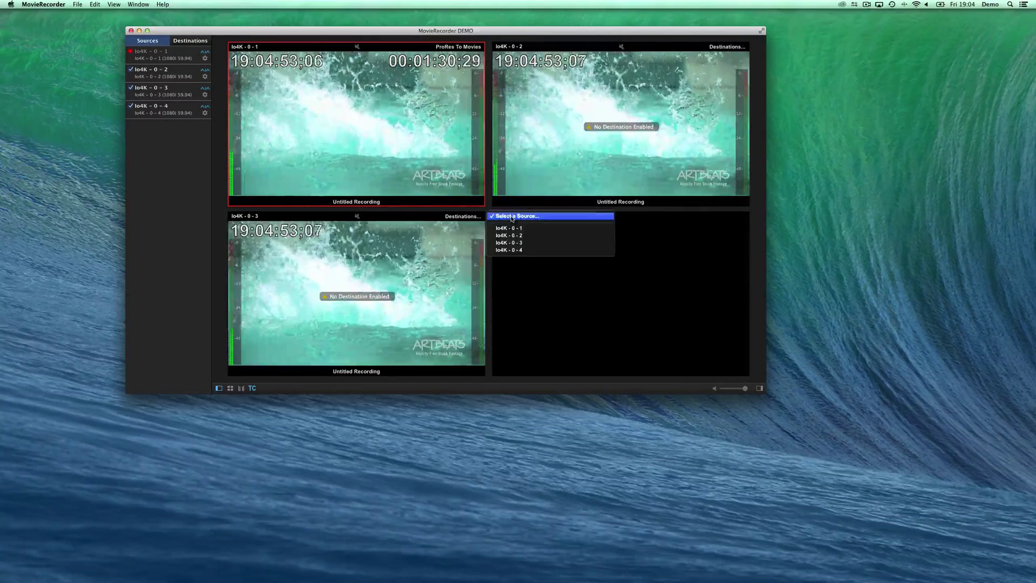
pyautogui.click(511, 250)
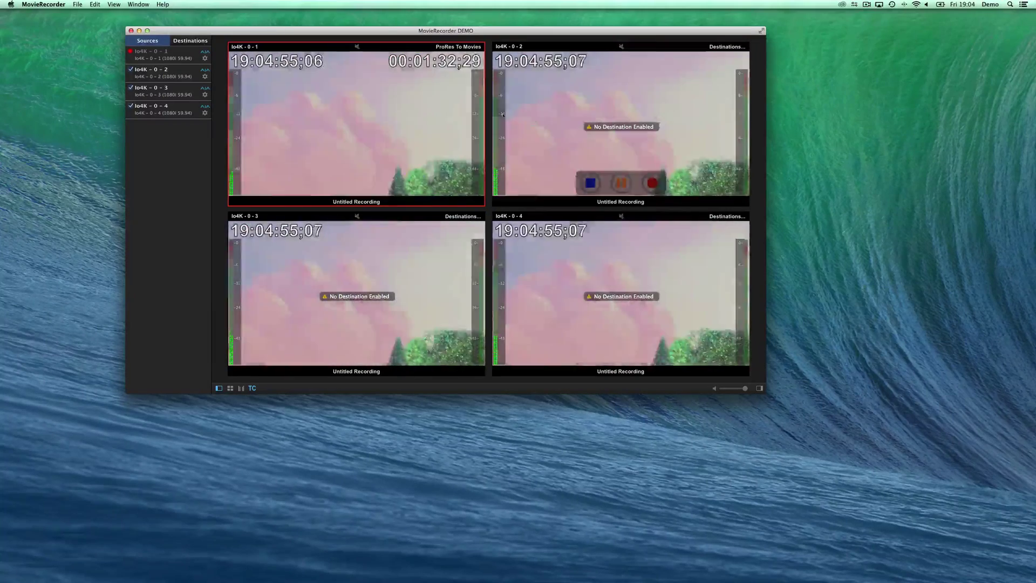
pyautogui.moveTo(633, 154)
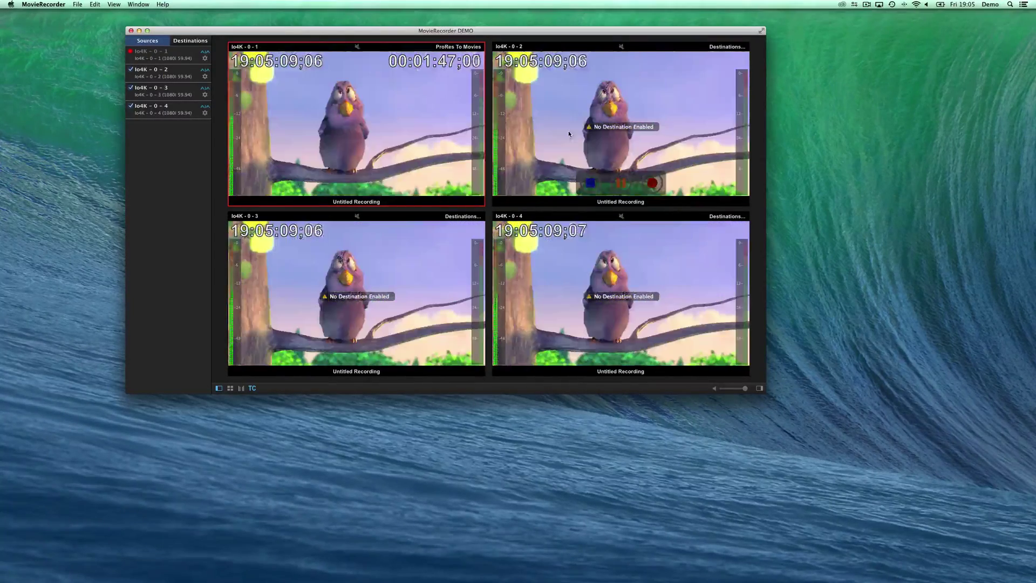
pyautogui.moveTo(432, 137)
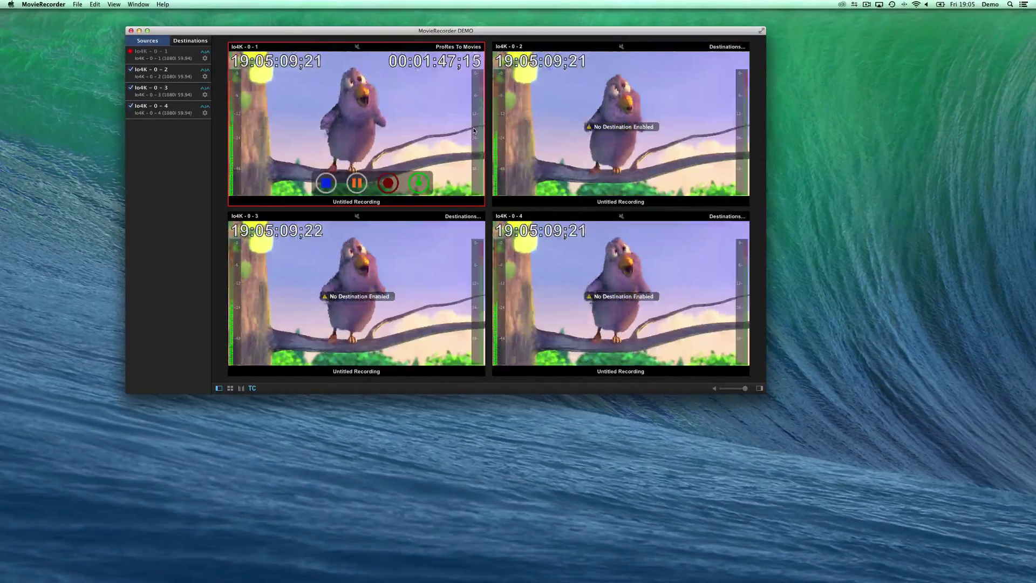
# Review the Io4K - 0 - 2 source's video, audio and timecode settings, then close them.
pyautogui.click(204, 77)
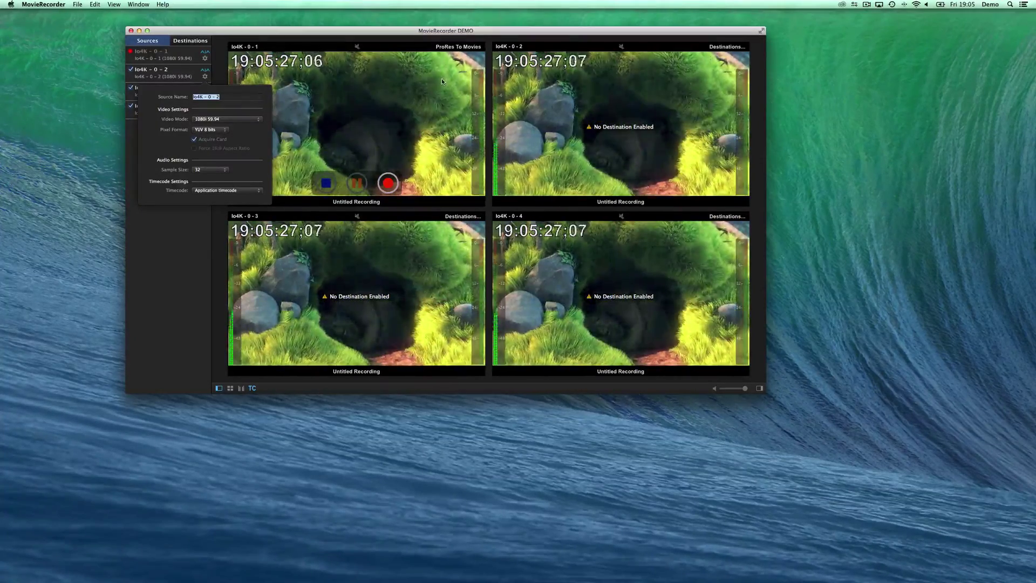
pyautogui.click(392, 117)
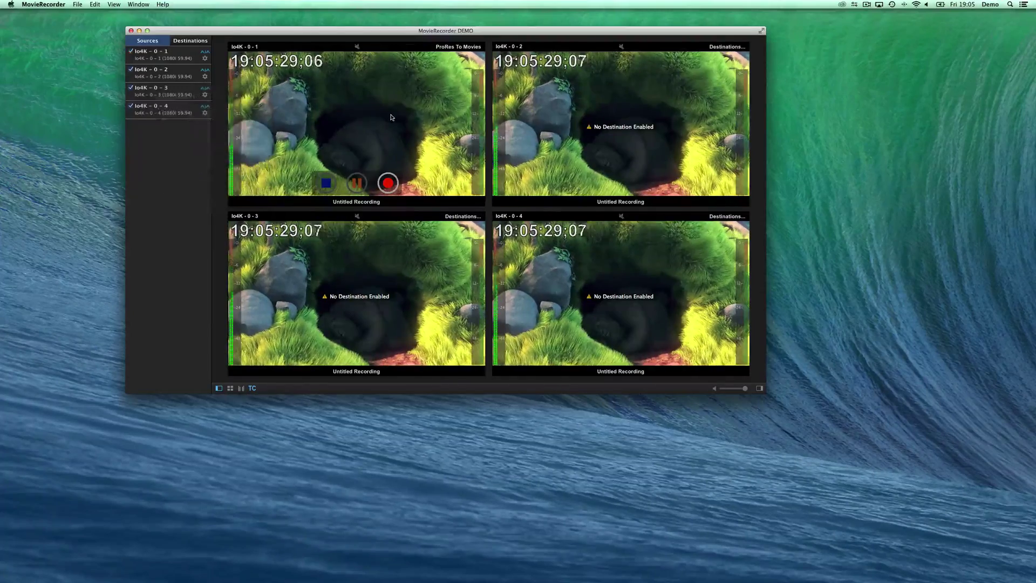
# Select all four viewers and route each viewer's source to ProRes To Movies.
pyautogui.click(375, 110)
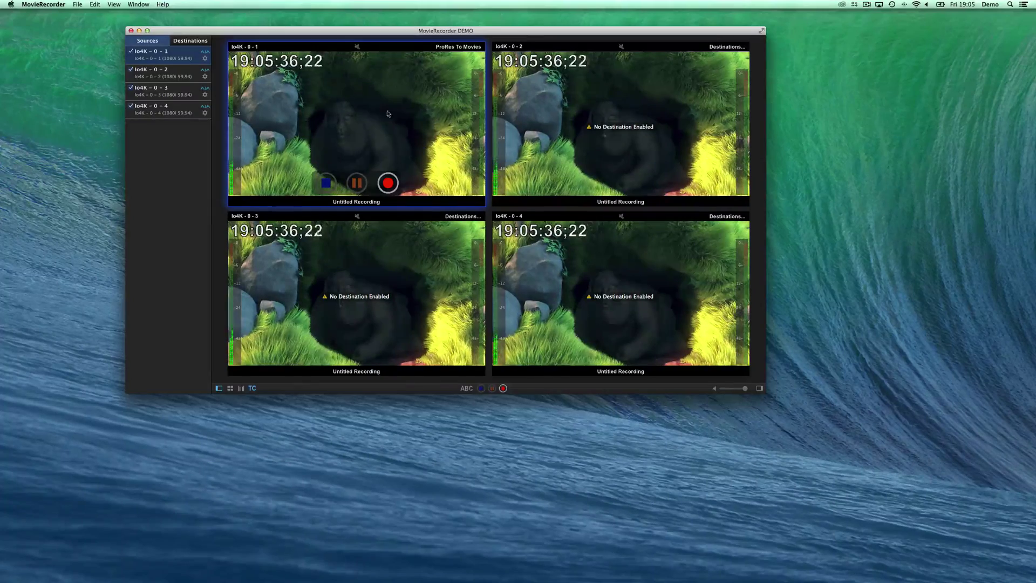
pyautogui.click(538, 83)
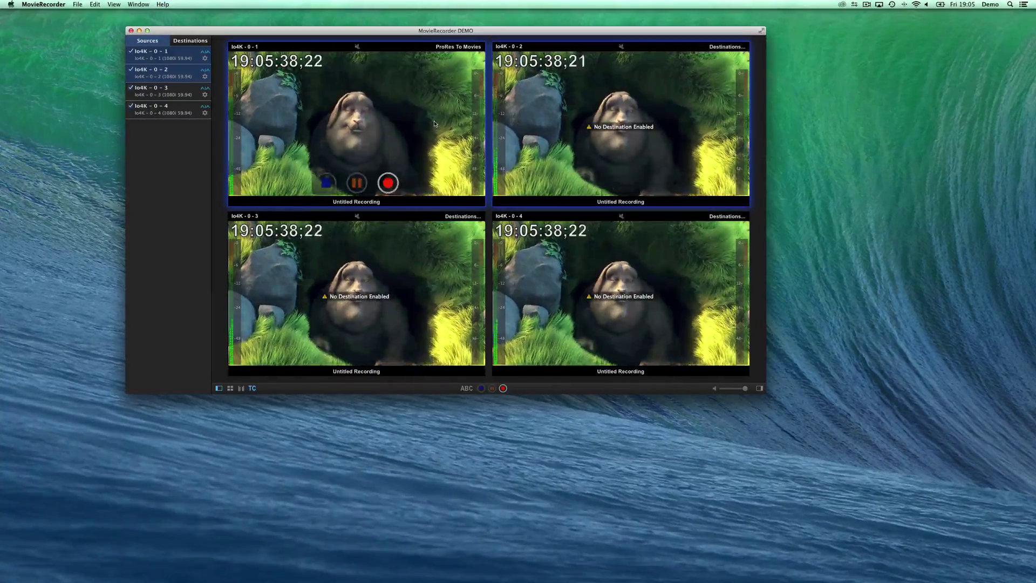
pyautogui.click(412, 78)
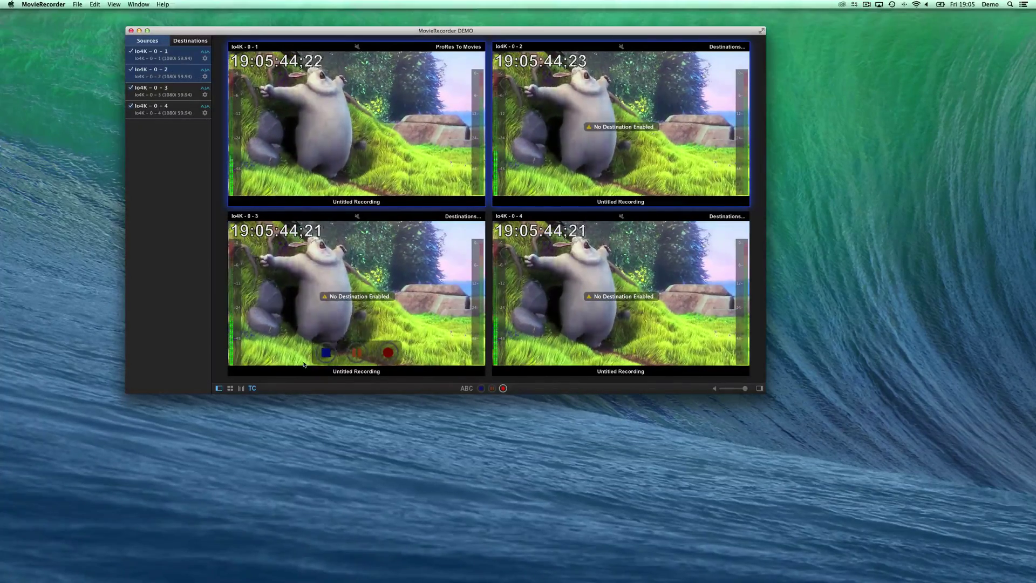
pyautogui.keyDown('super'); pyautogui.click(355, 292); pyautogui.keyUp('super')
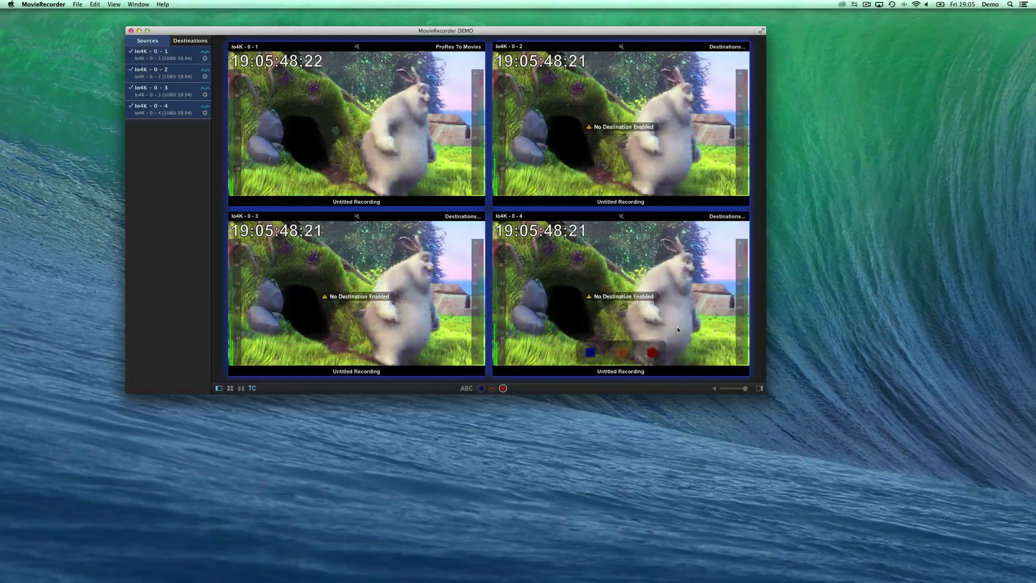
pyautogui.click(727, 45)
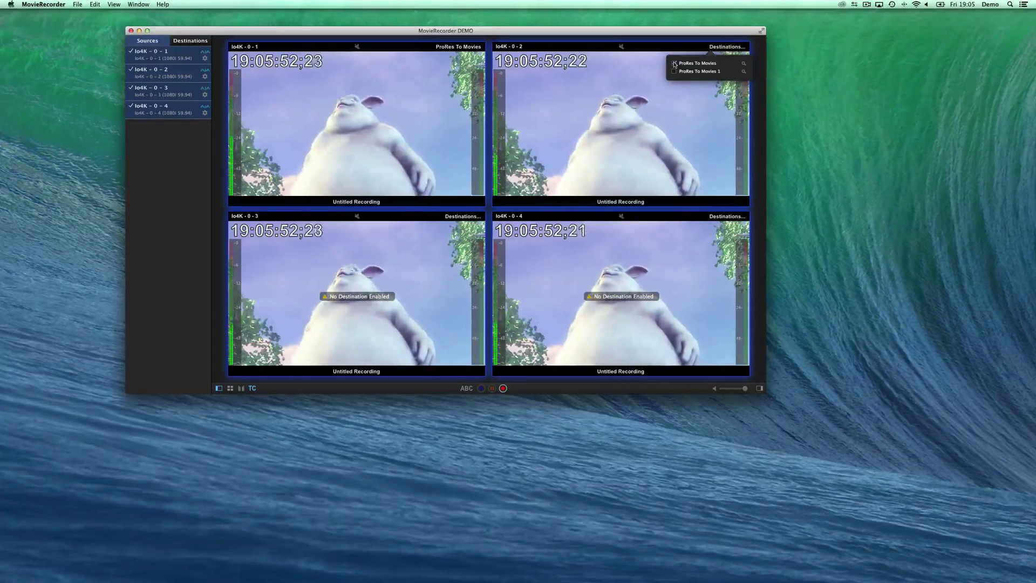
pyautogui.click(458, 216)
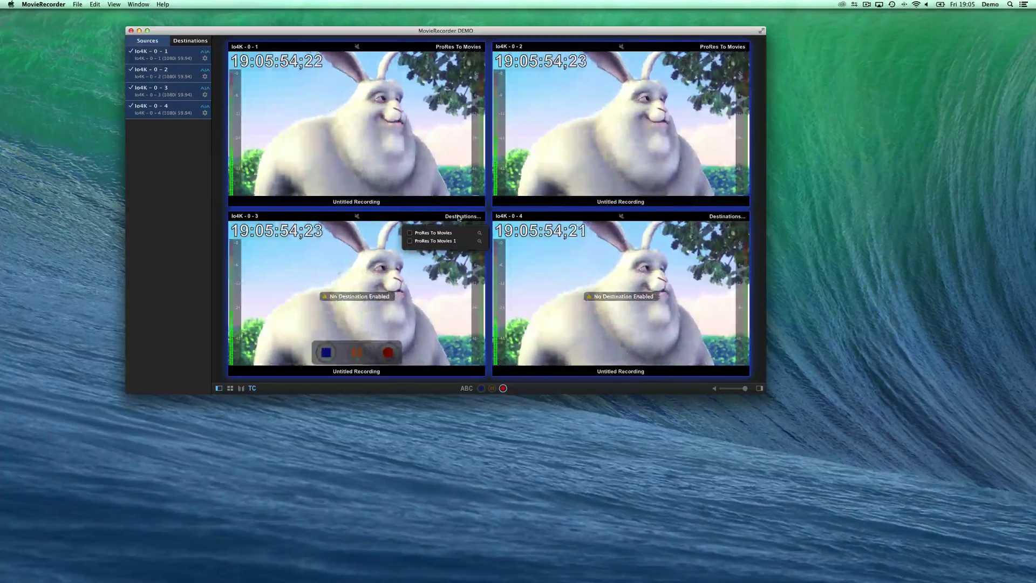
pyautogui.click(408, 234)
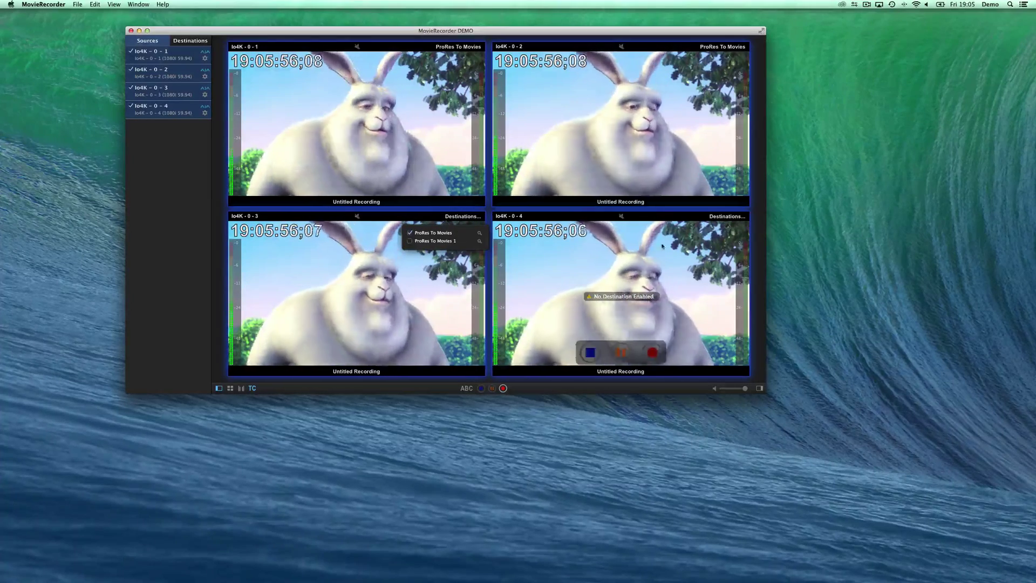
pyautogui.click(726, 217)
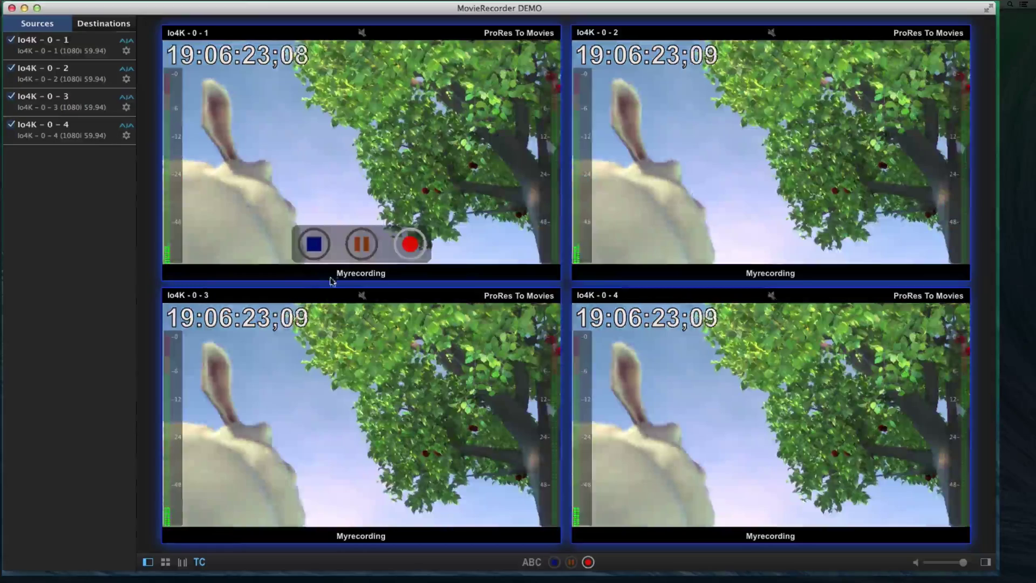
# Enter 'Myrecording' as the recording name under the viewers.
pyautogui.click(346, 273)
pyautogui.doubleClick(346, 274)
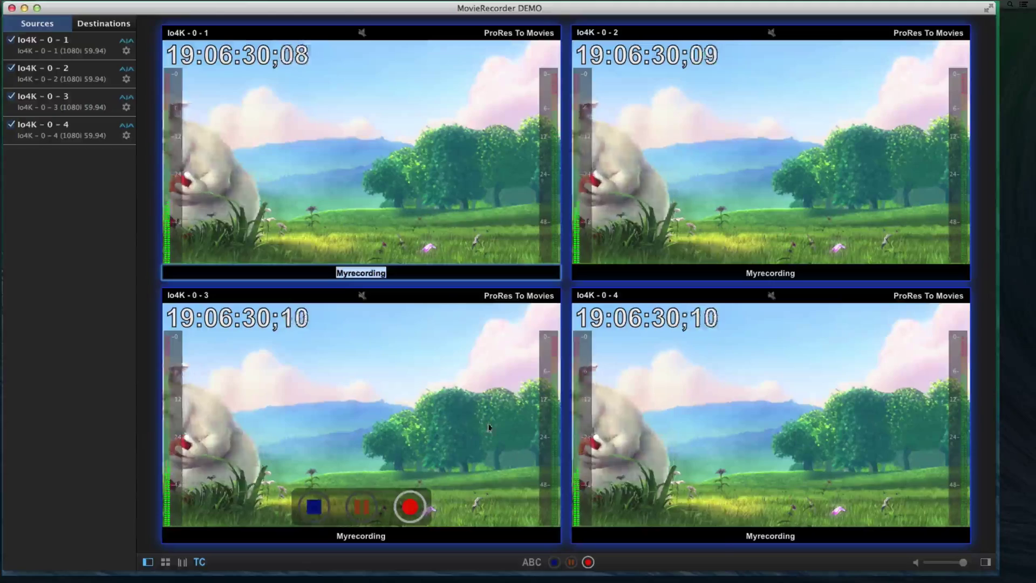
pyautogui.press('Return')
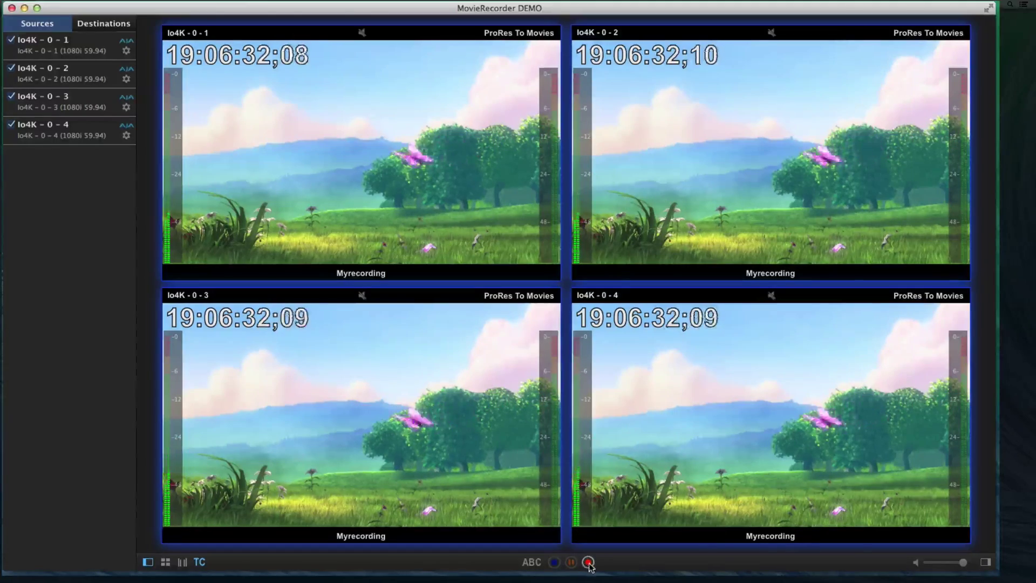
# Record about seven seconds from all four io4K sources, then stop the recording.
pyautogui.click(589, 563)
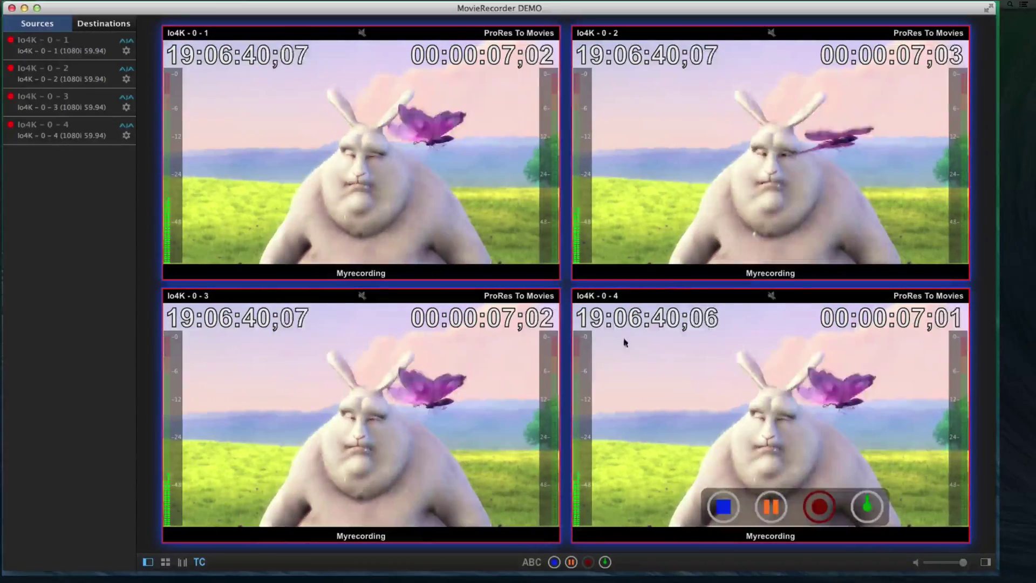
pyautogui.click(555, 562)
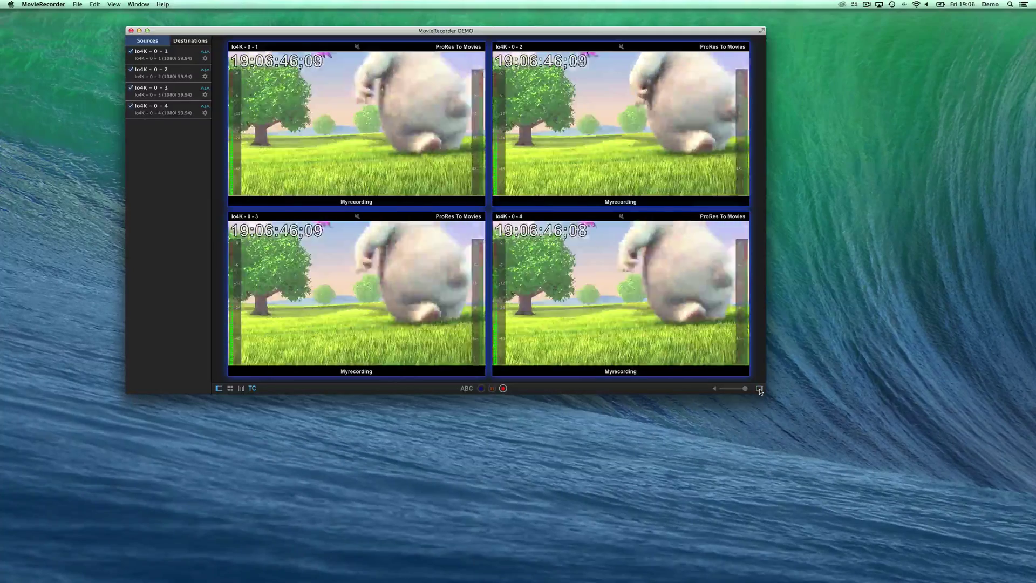
# Add a new entry to the Scheduled Recordings list and bring up its settings.
pyautogui.click(760, 388)
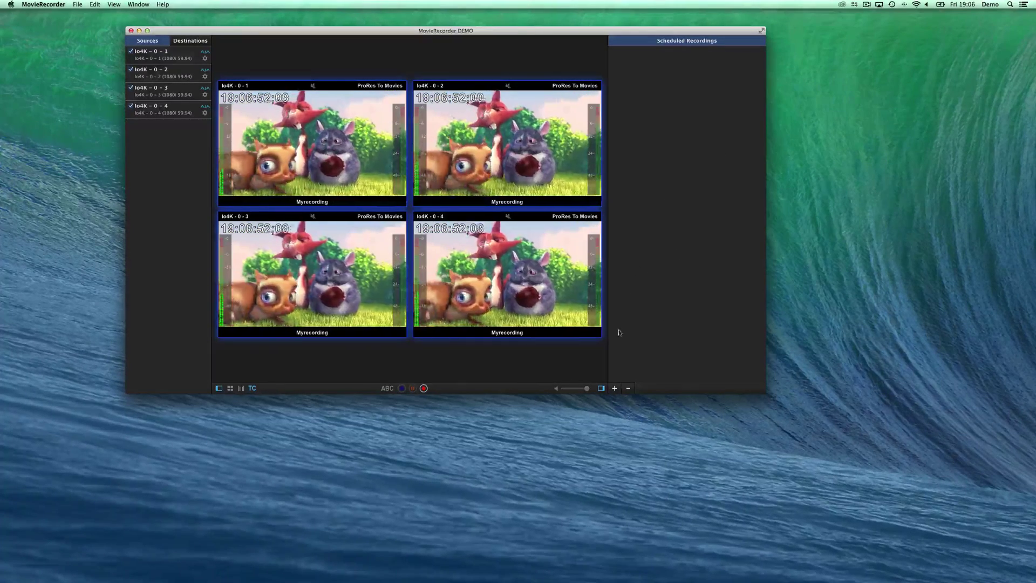
pyautogui.click(615, 389)
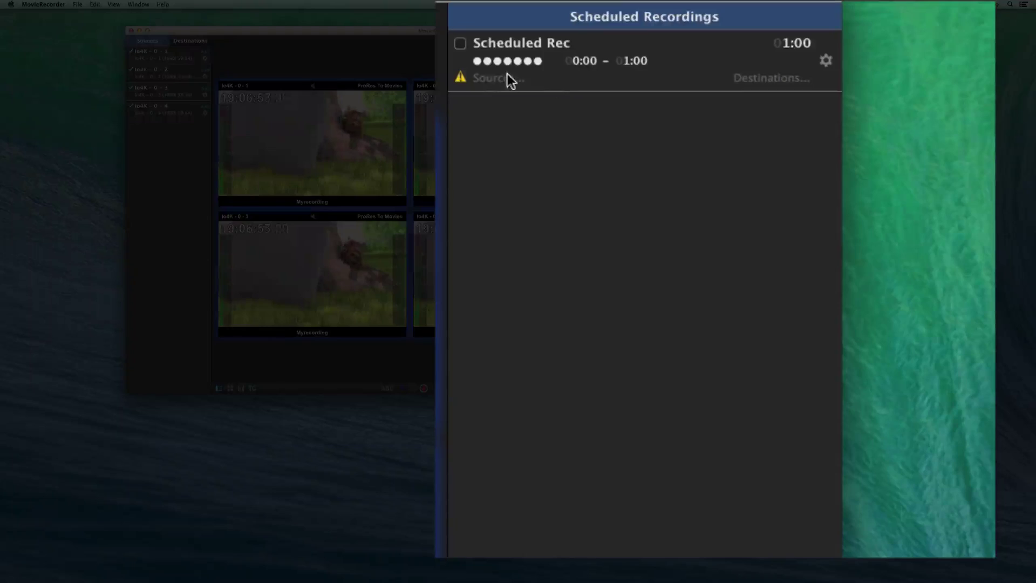
pyautogui.doubleClick(555, 82)
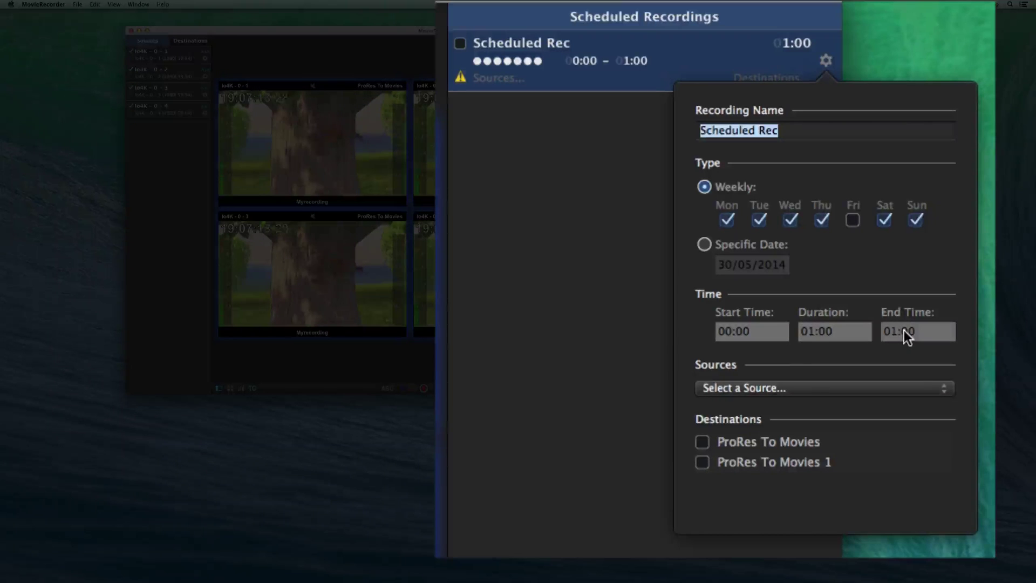
# Set the schedule's source to Io4K - 0 - 1 and its destination to ProRes To Movies.
pyautogui.click(754, 388)
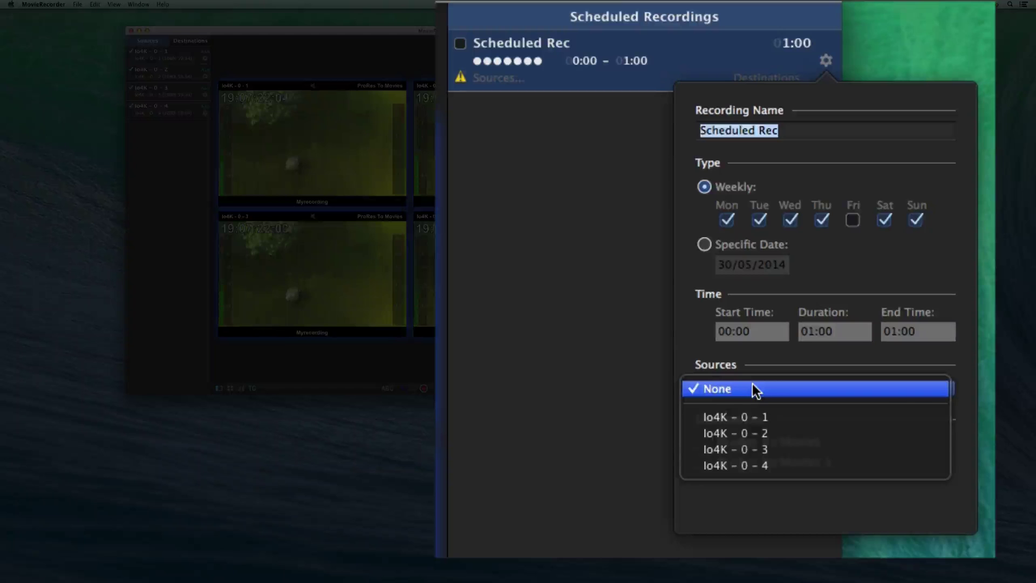
pyautogui.click(741, 419)
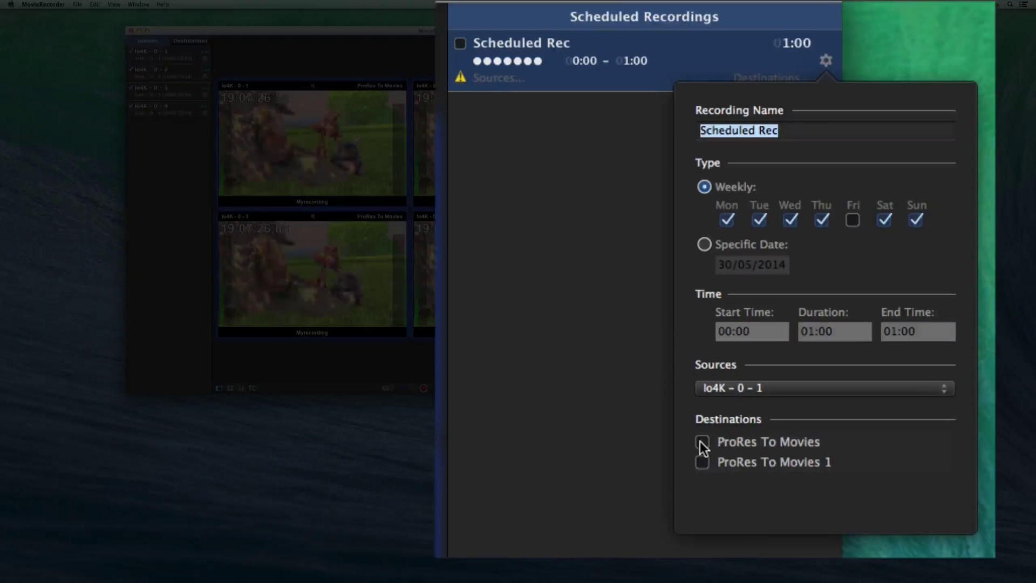
pyautogui.click(567, 282)
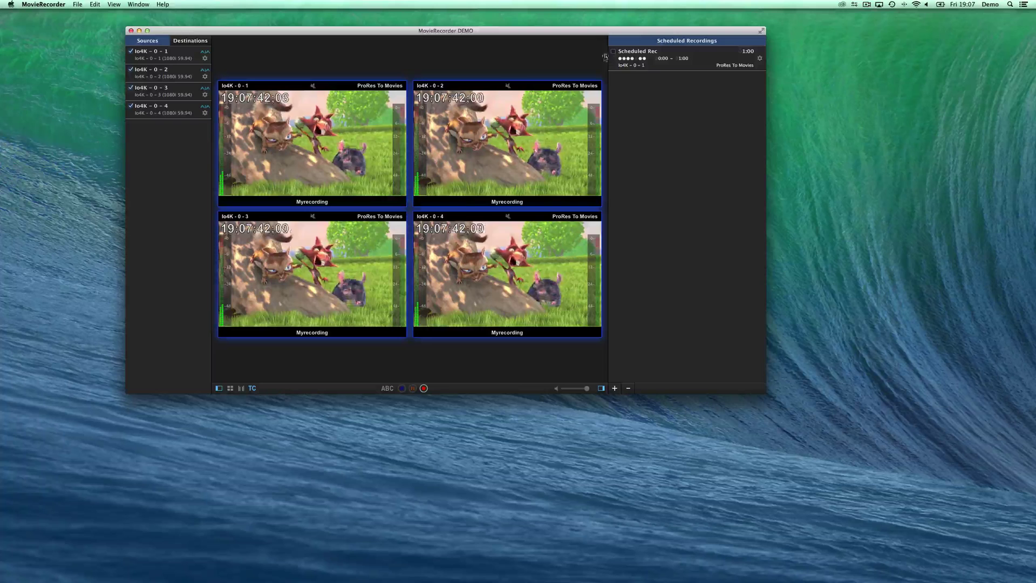
# Tick the Scheduled Rec checkbox to switch the weekly schedule on, then select the entry.
pyautogui.click(460, 43)
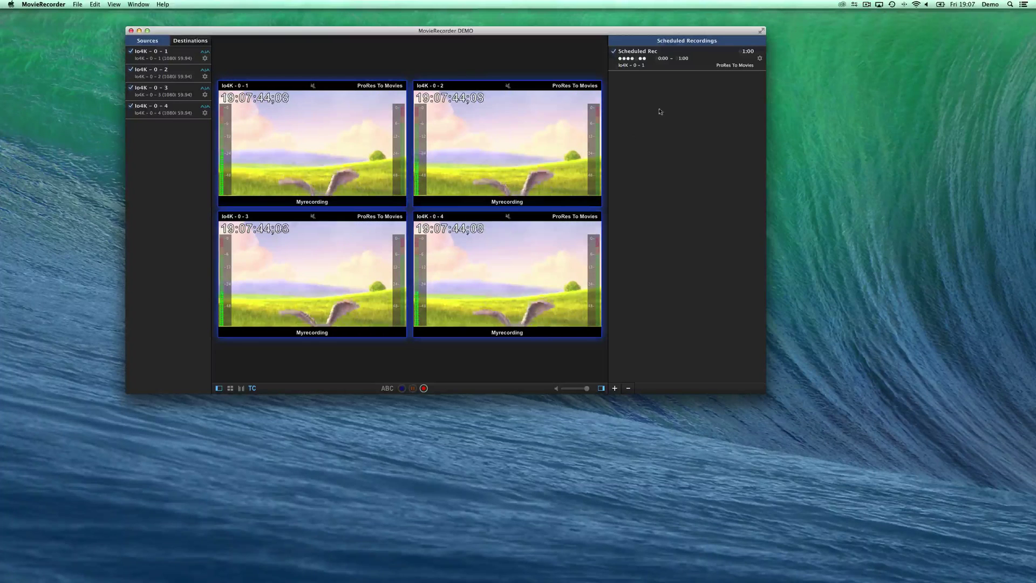
pyautogui.click(660, 68)
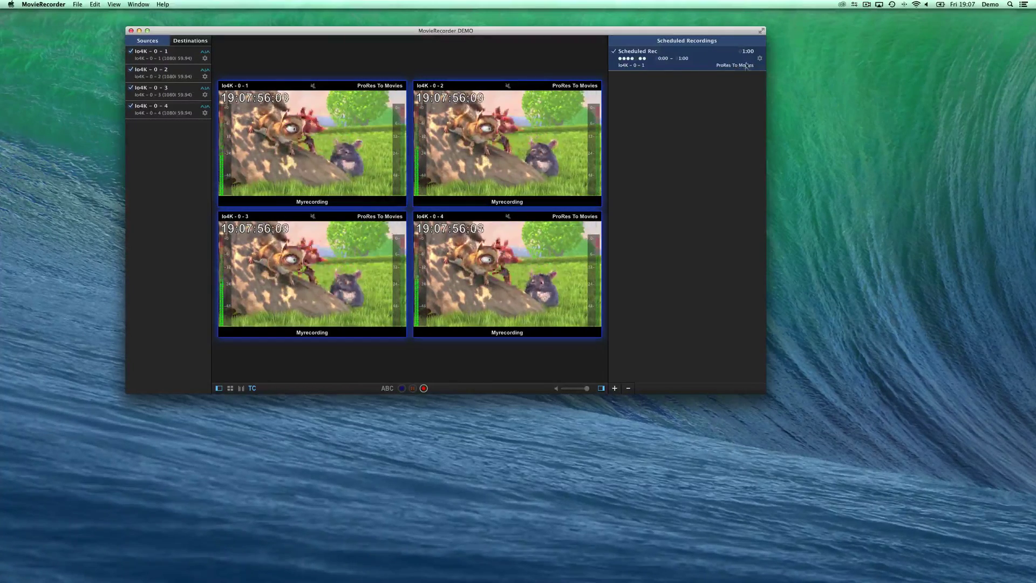
pyautogui.click(656, 152)
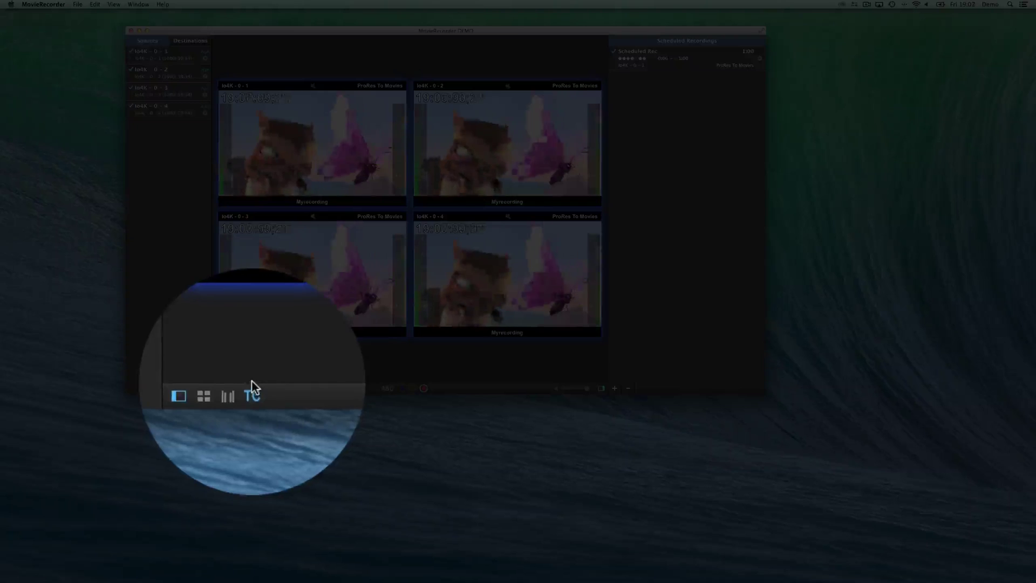
pyautogui.click(230, 389)
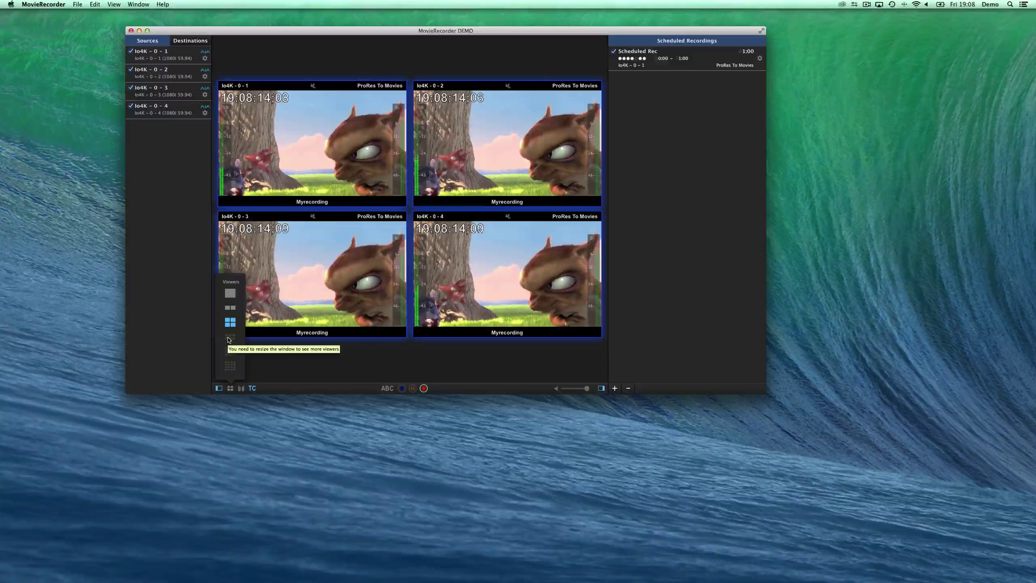
pyautogui.click(340, 73)
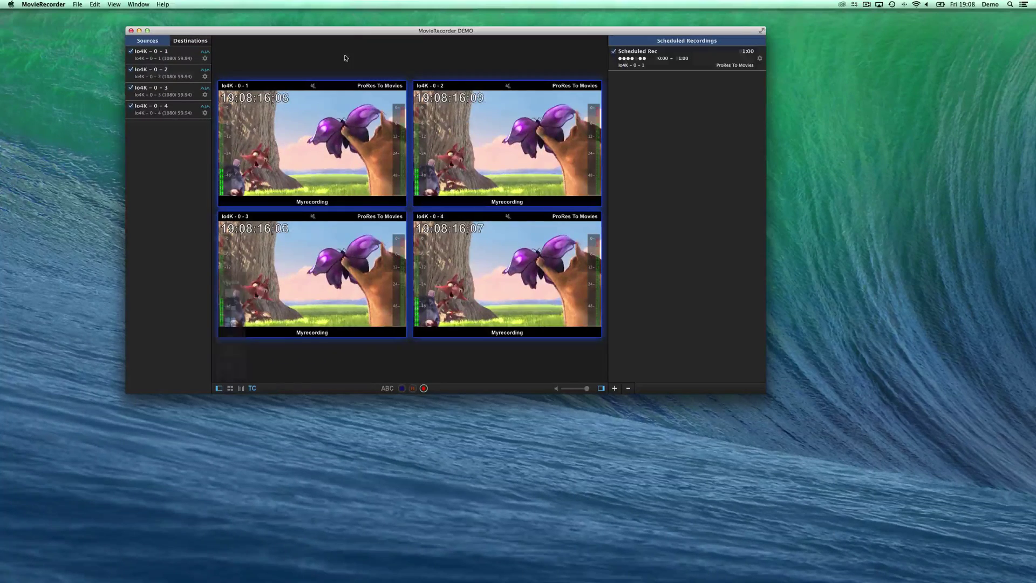
pyautogui.moveTo(340, 73); pyautogui.dragTo(299, 55)
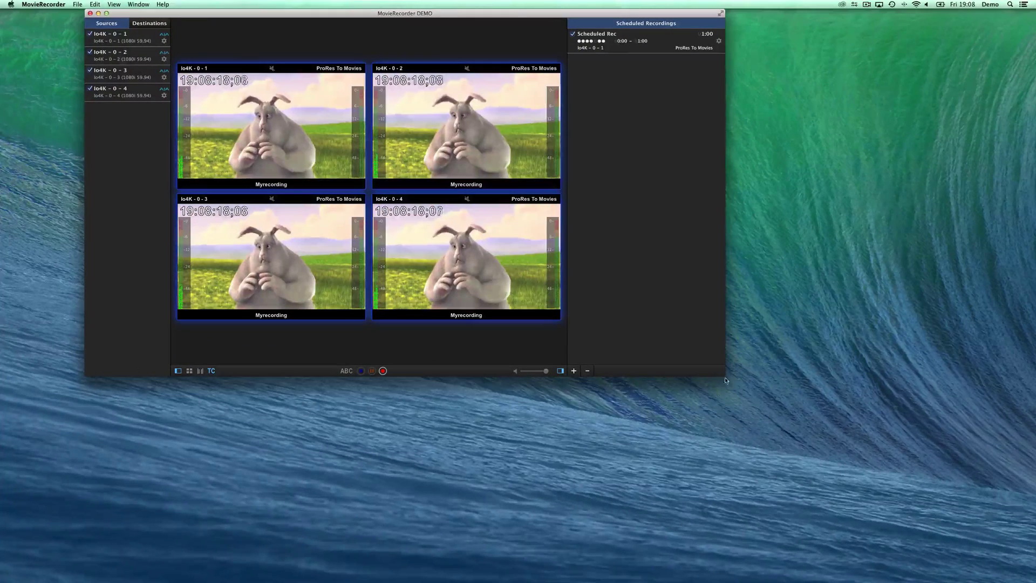
pyautogui.moveTo(724, 373); pyautogui.dragTo(982, 538)
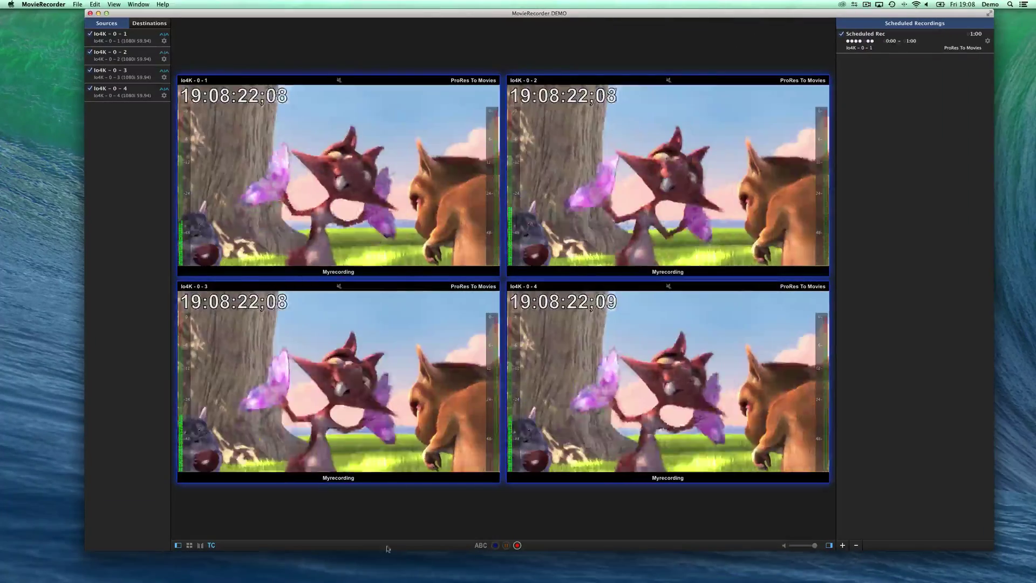
pyautogui.click(189, 545)
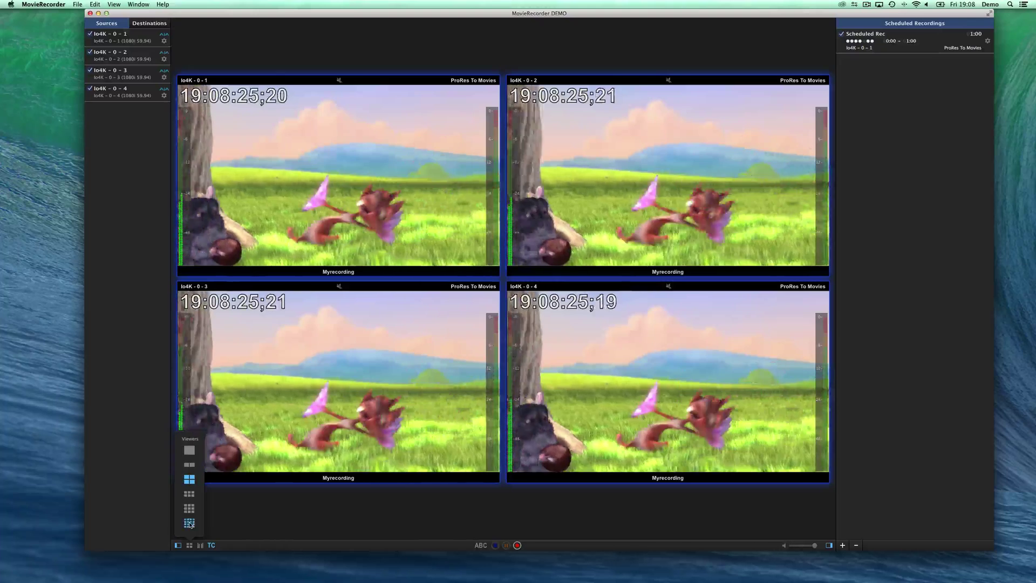
pyautogui.click(189, 523)
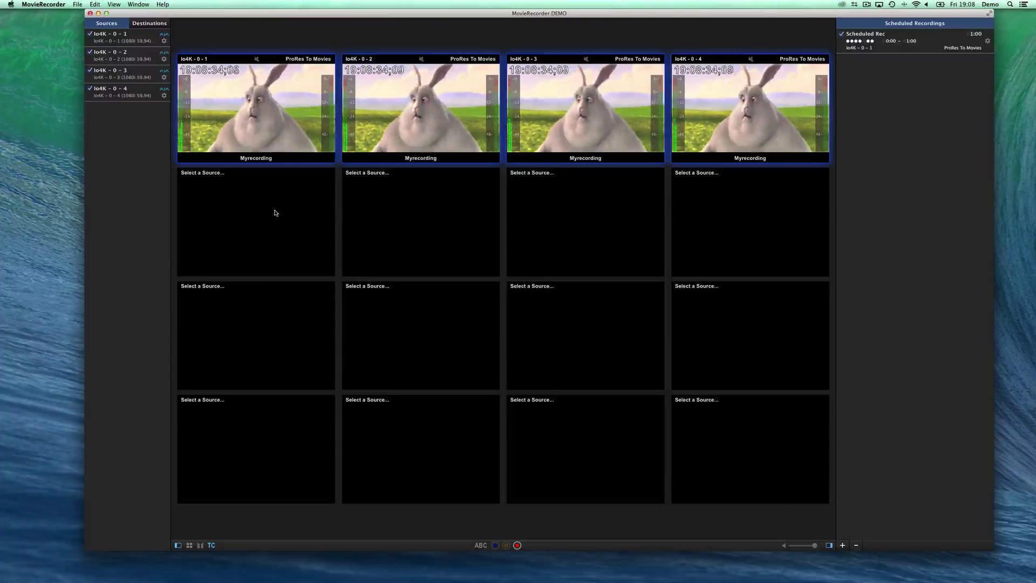
pyautogui.click(191, 546)
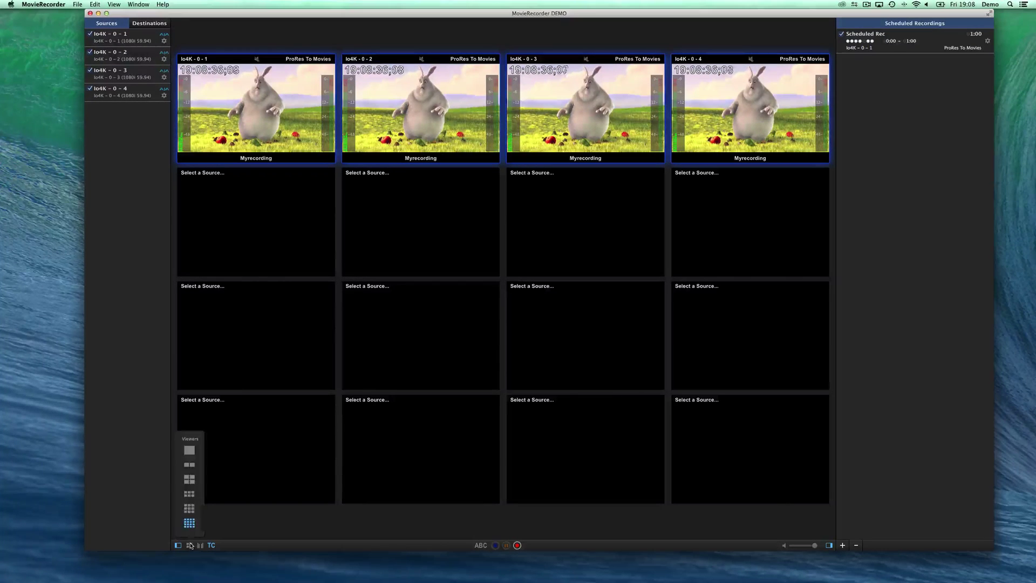
pyautogui.click(189, 479)
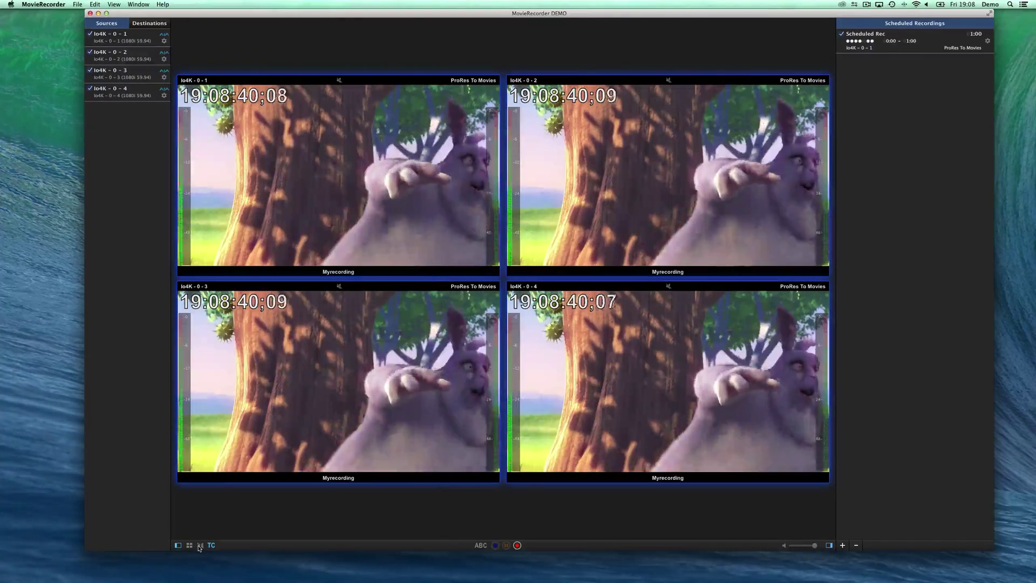
# Show 8-channel Vu-meters on every preview and turn the TC timecode overlays off.
pyautogui.click(200, 545)
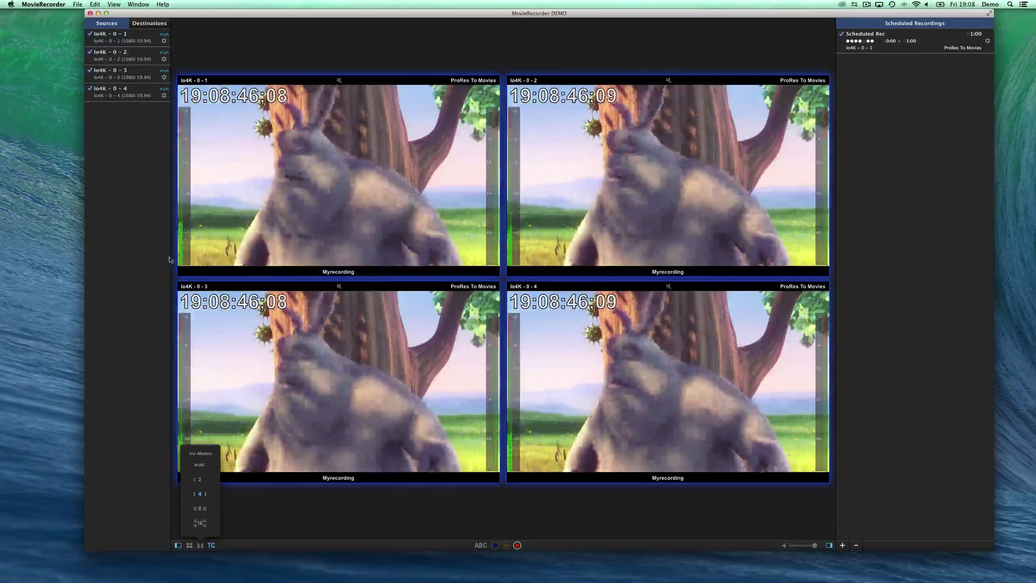
pyautogui.click(200, 509)
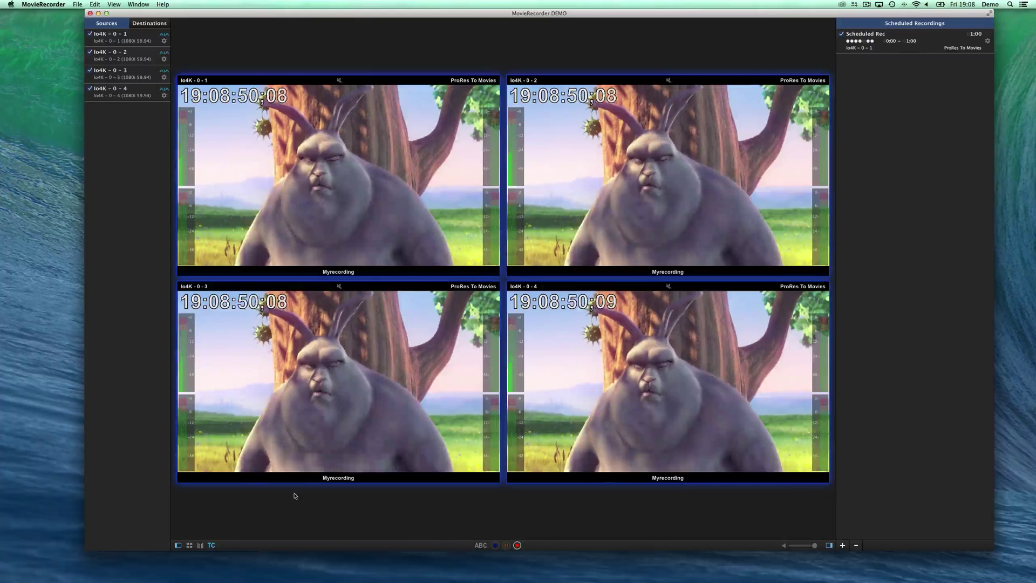
pyautogui.click(210, 546)
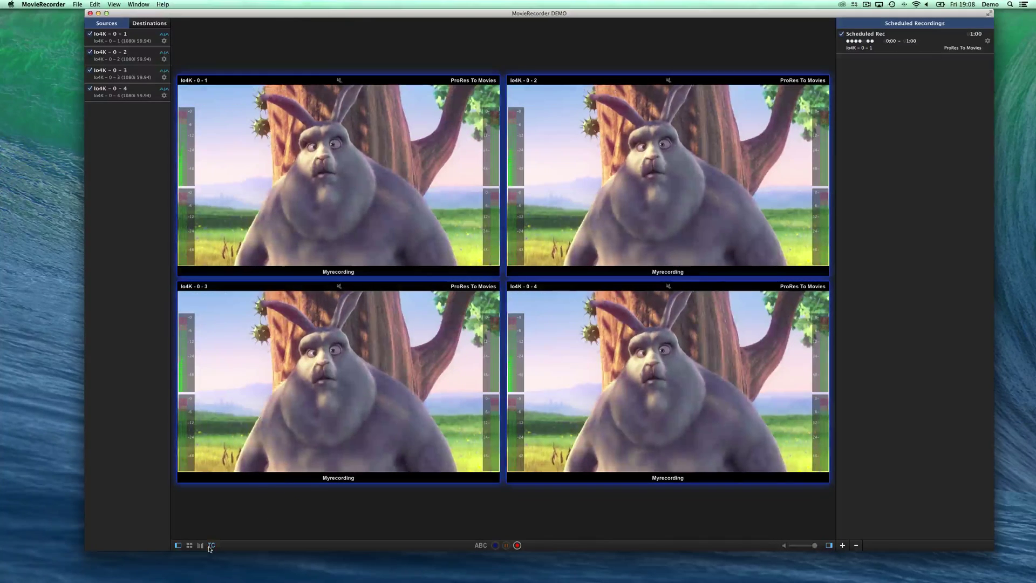
pyautogui.click(210, 547)
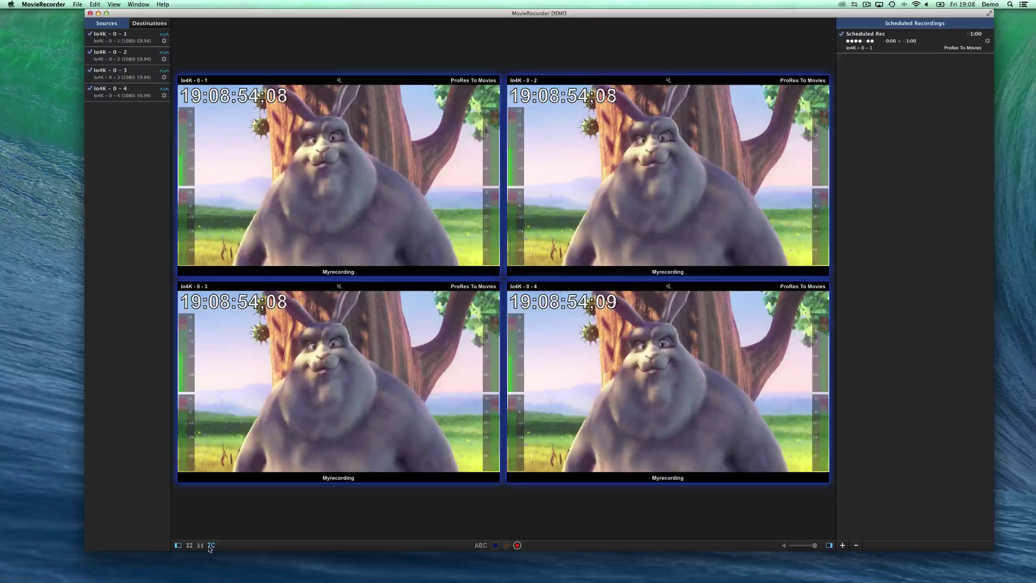
pyautogui.click(211, 547)
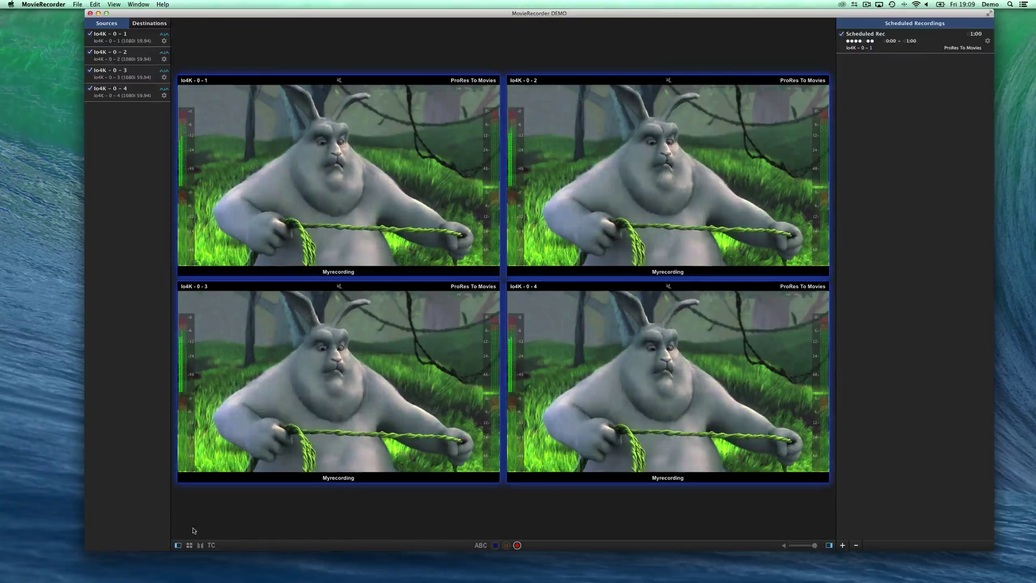
# Show the Timecode page of Preferences, leaving Timecode Source on Mac Clock.
pyautogui.click(43, 4)
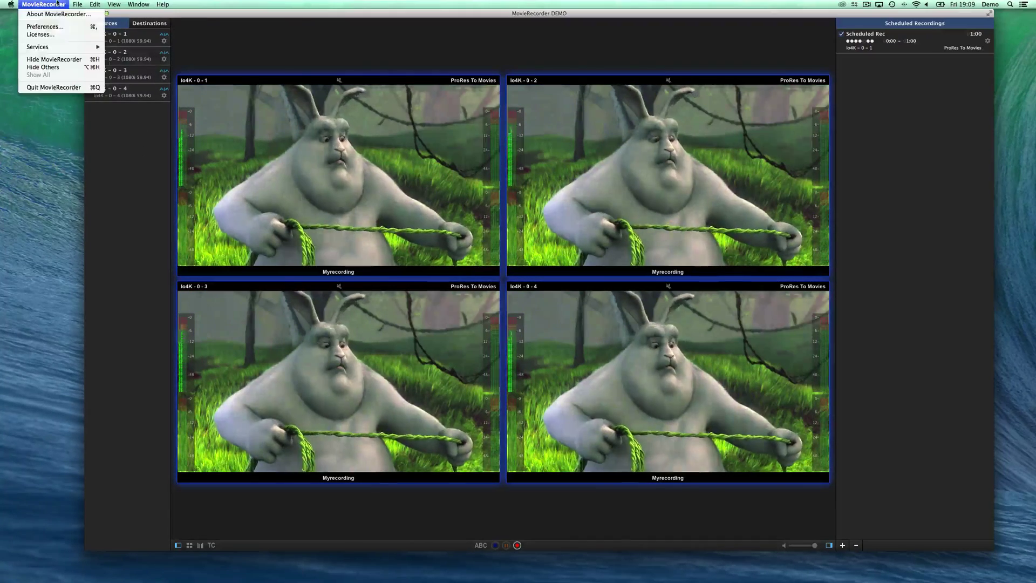
pyautogui.click(45, 26)
pyautogui.click(72, 80)
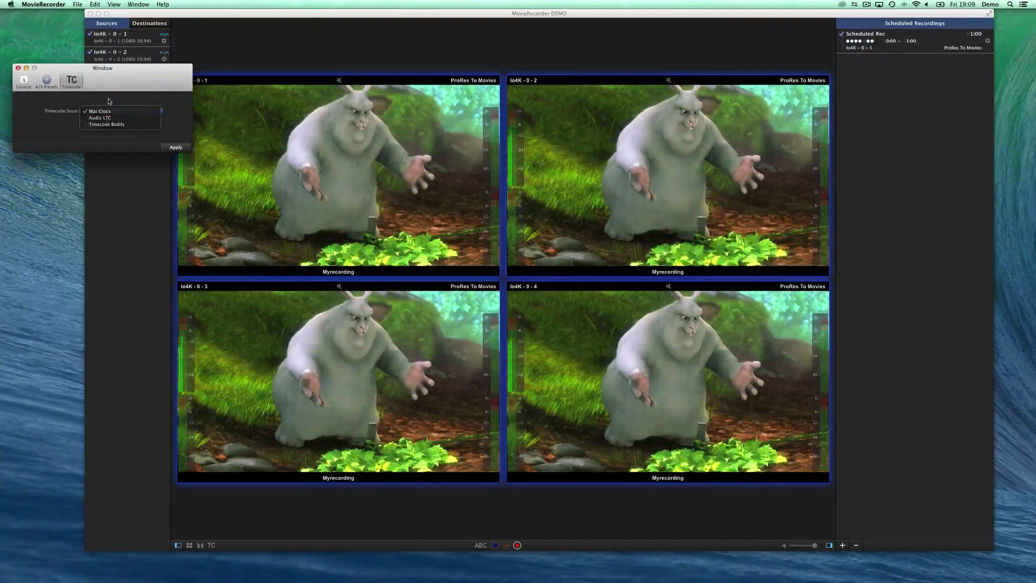
pyautogui.click(108, 101)
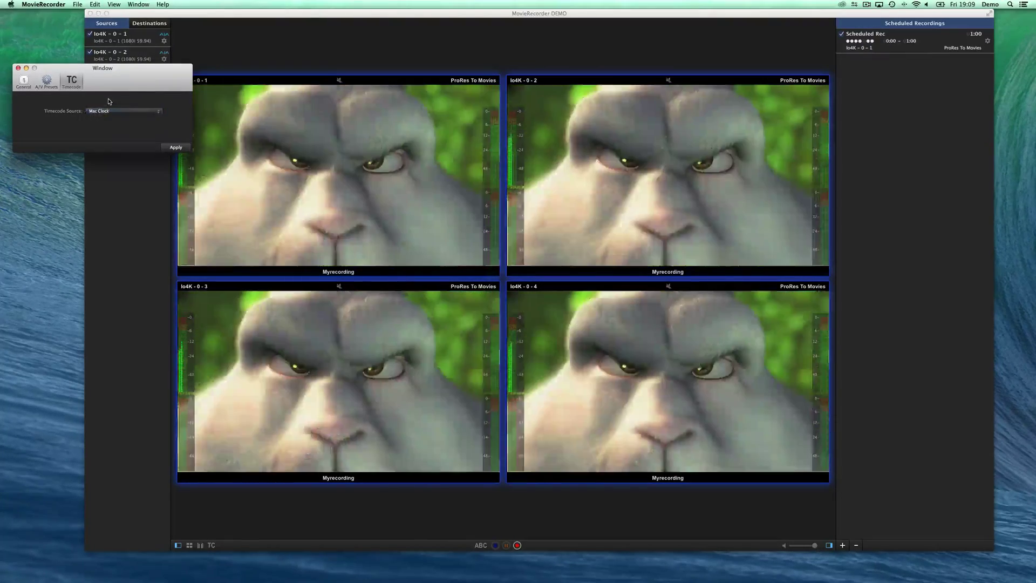
# Check ProRes To Movies' destination preset list and move the A/V Presets panel fully onscreen.
pyautogui.click(47, 83)
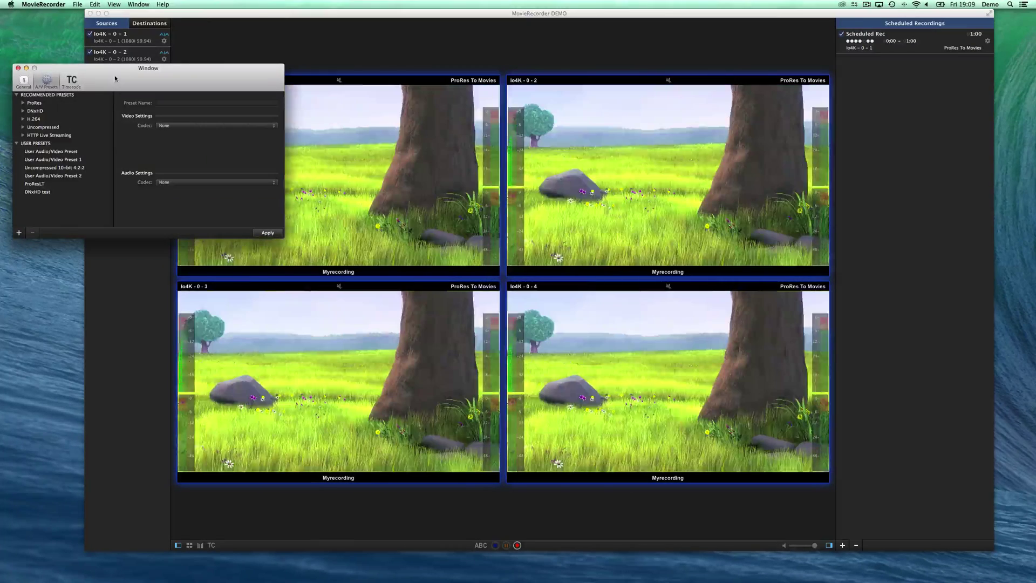
pyautogui.moveTo(114, 78); pyautogui.dragTo(67, 156)
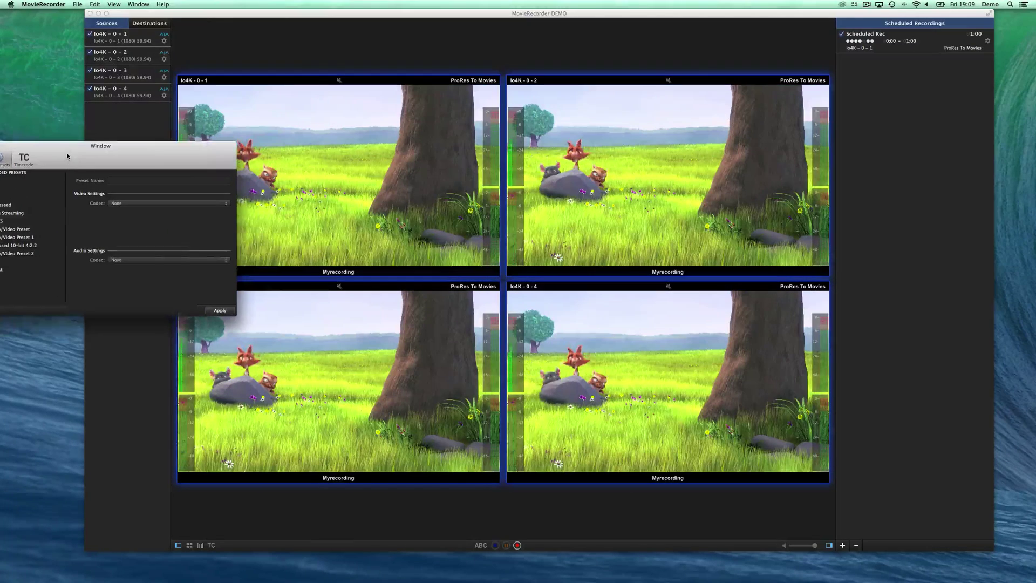
pyautogui.click(149, 25)
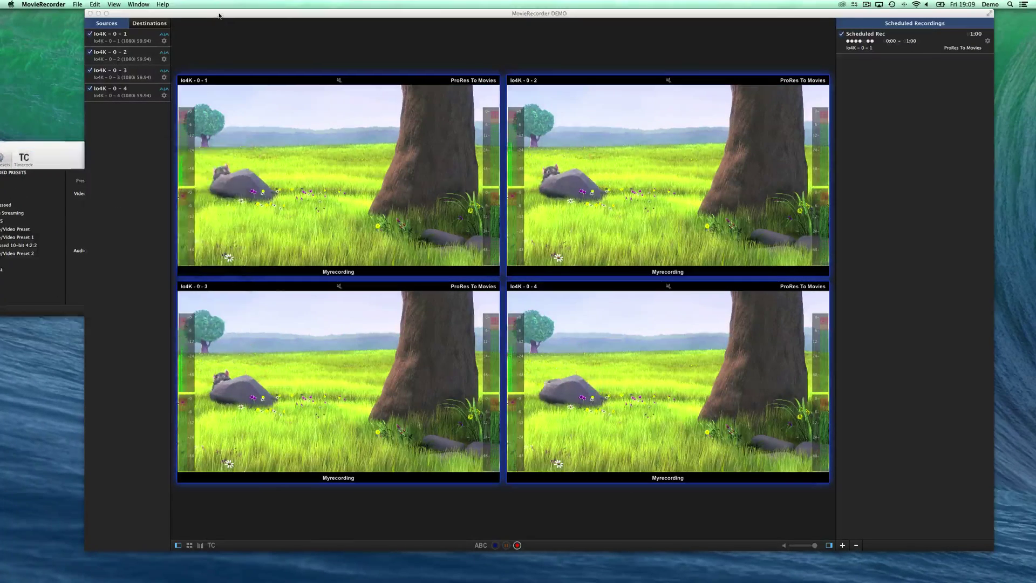
pyautogui.click(150, 25)
pyautogui.click(164, 42)
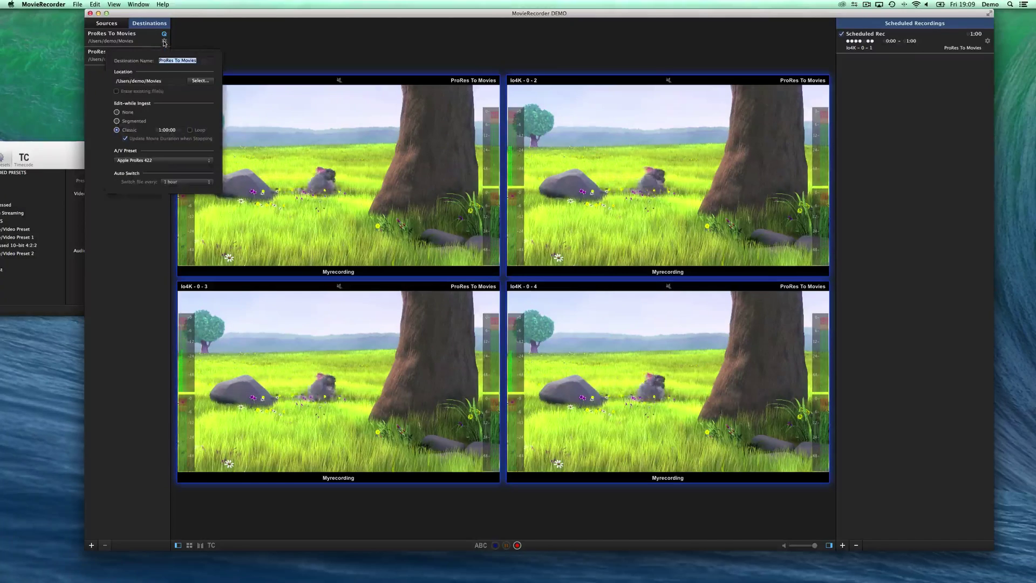
pyautogui.click(146, 162)
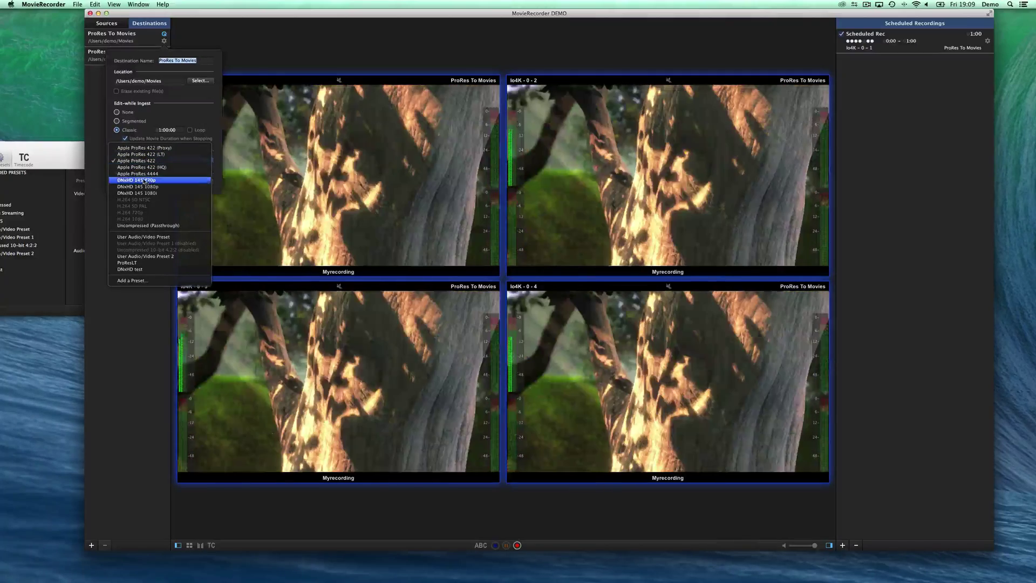
pyautogui.click(70, 150)
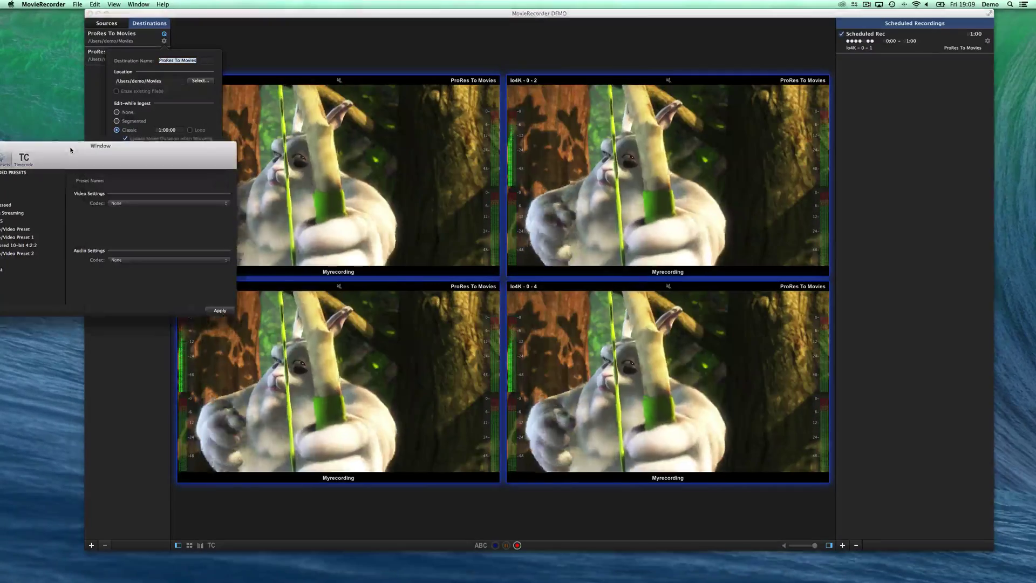
pyautogui.moveTo(122, 149); pyautogui.dragTo(236, 86)
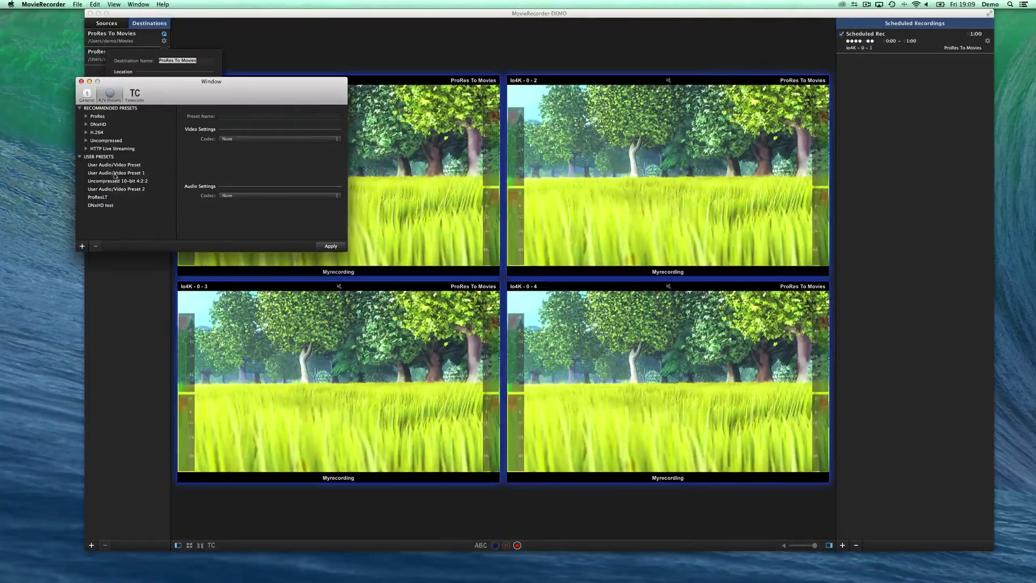
# Set User Audio/Video Preset to Apple H.264, Baseline 1.3 profile, with Linear PCM audio.
pyautogui.click(113, 165)
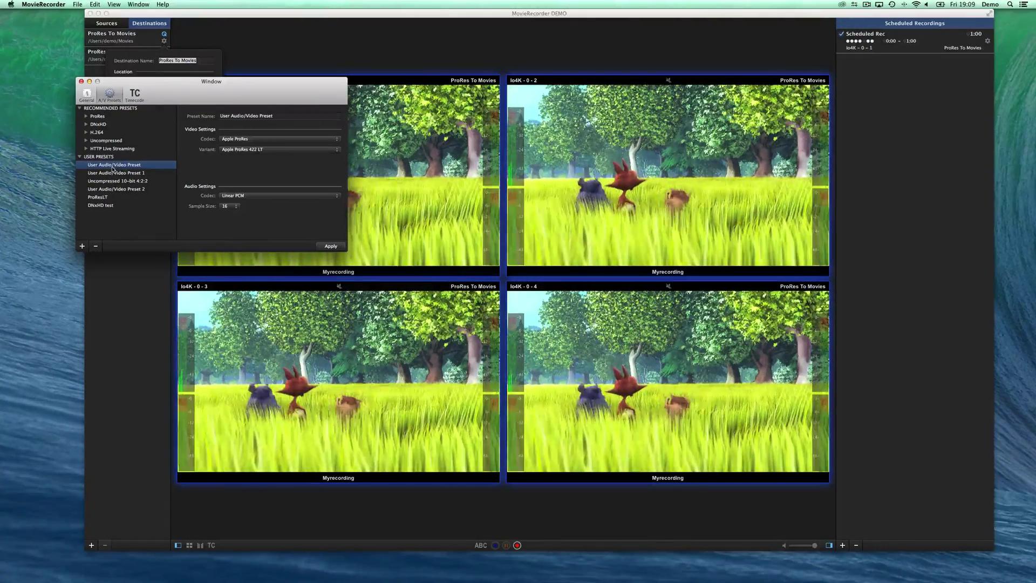
pyautogui.click(238, 139)
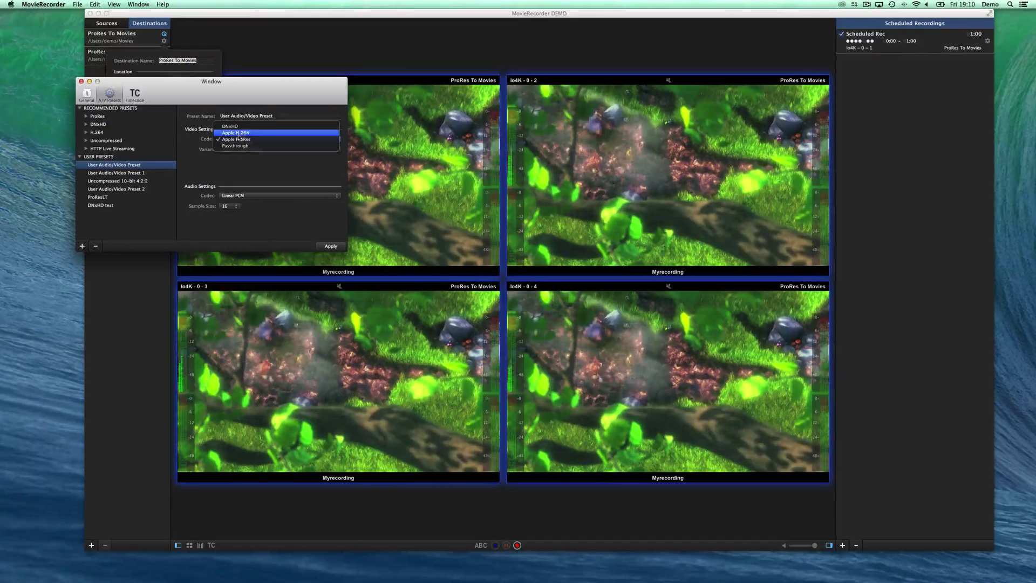
pyautogui.click(239, 133)
pyautogui.click(239, 151)
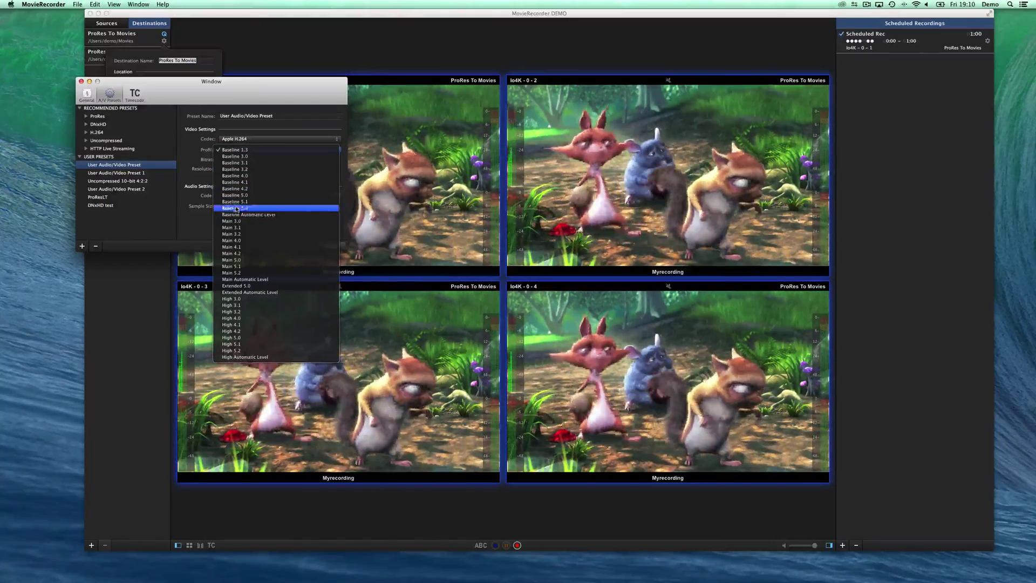
pyautogui.click(194, 152)
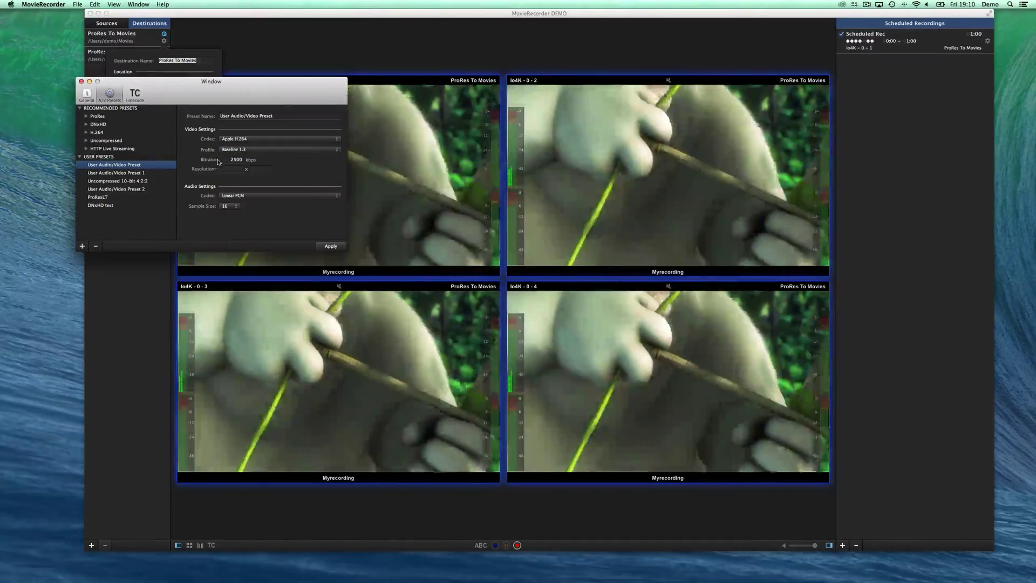
pyautogui.click(244, 197)
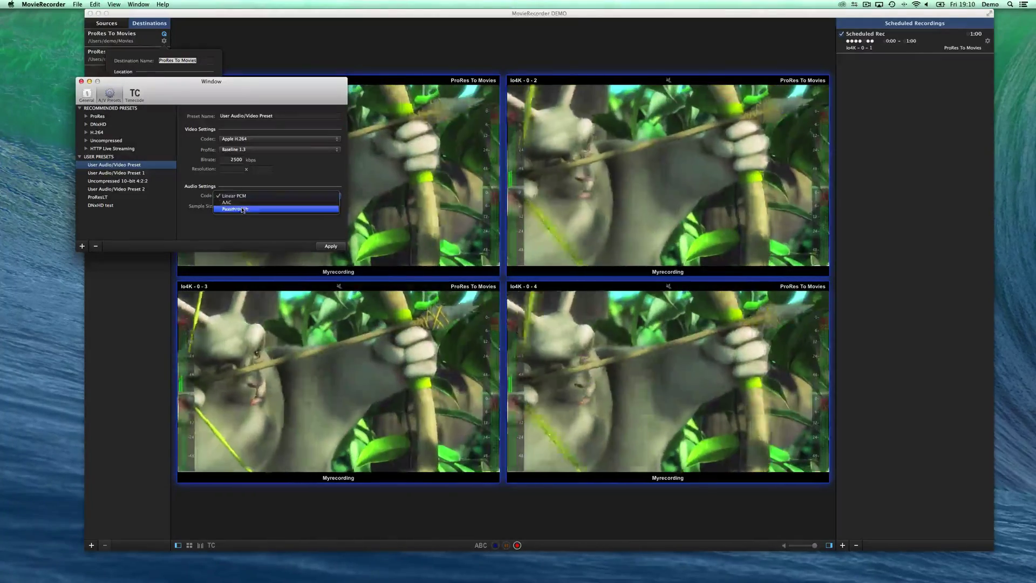
pyautogui.click(280, 181)
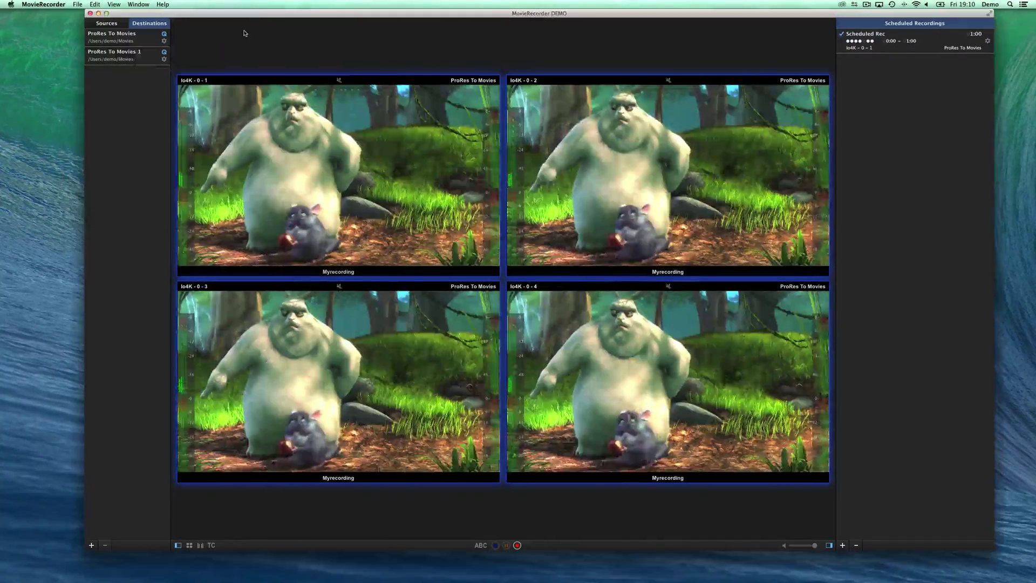